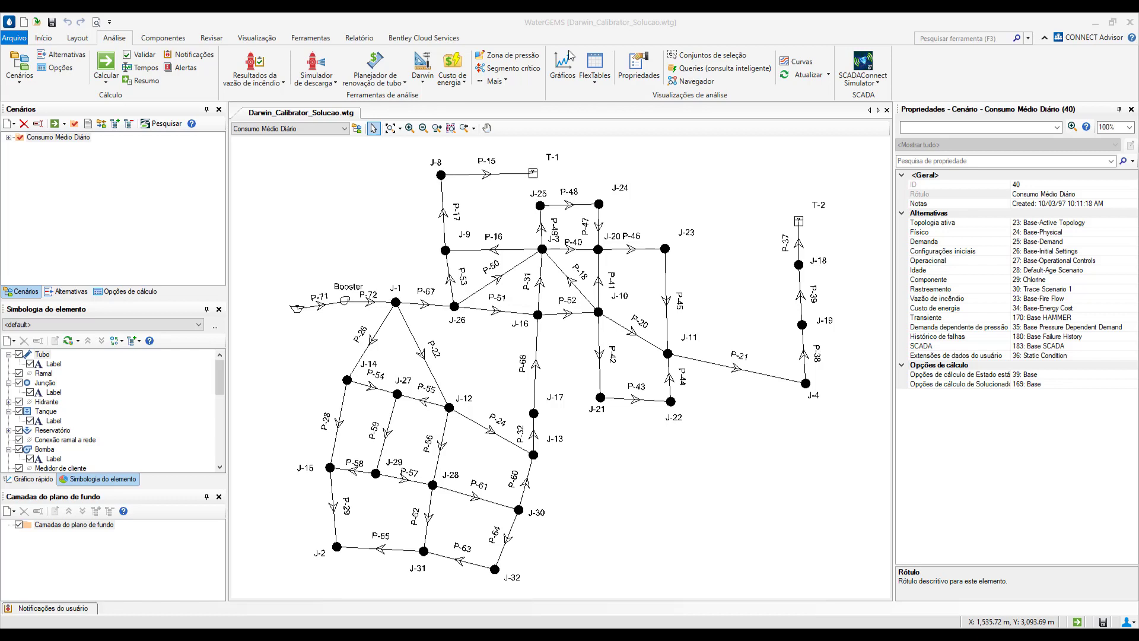
# - Open Darwin Calibrator, enlarge its window, and narrow the label column of the field data snapshot table
pyautogui.click(423, 76)
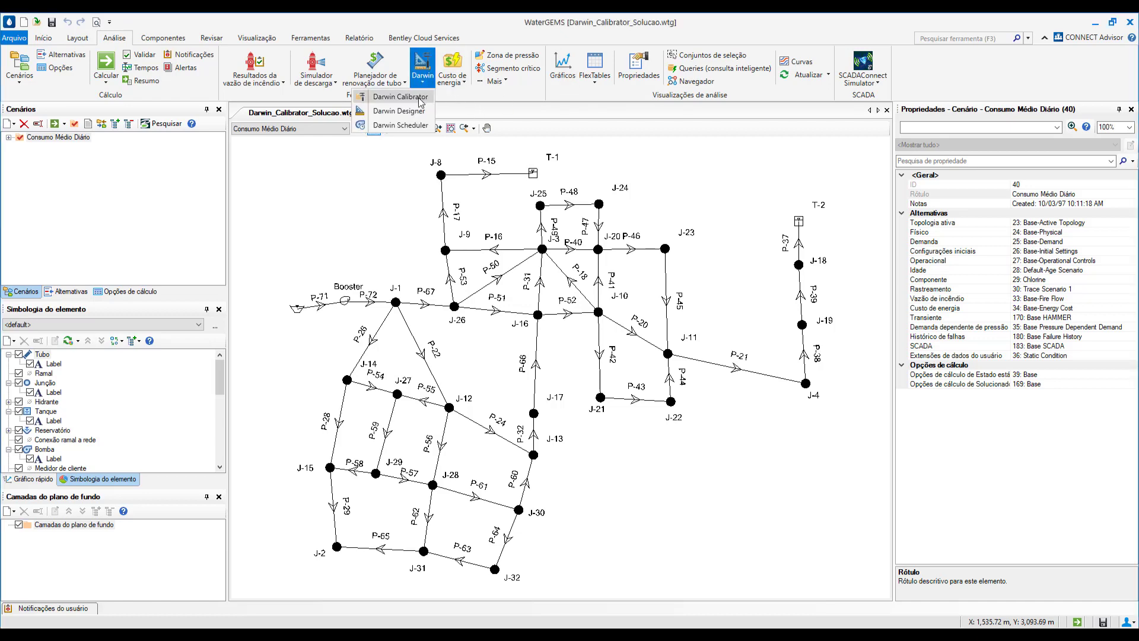
pyautogui.click(400, 96)
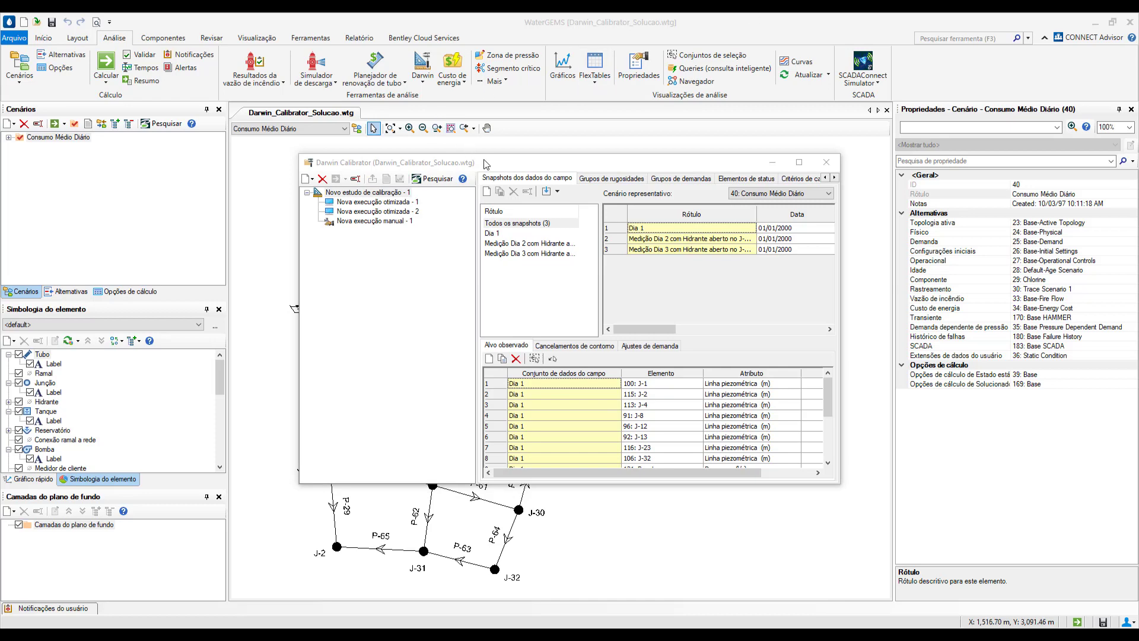
pyautogui.moveTo(485, 164); pyautogui.dragTo(368, 76)
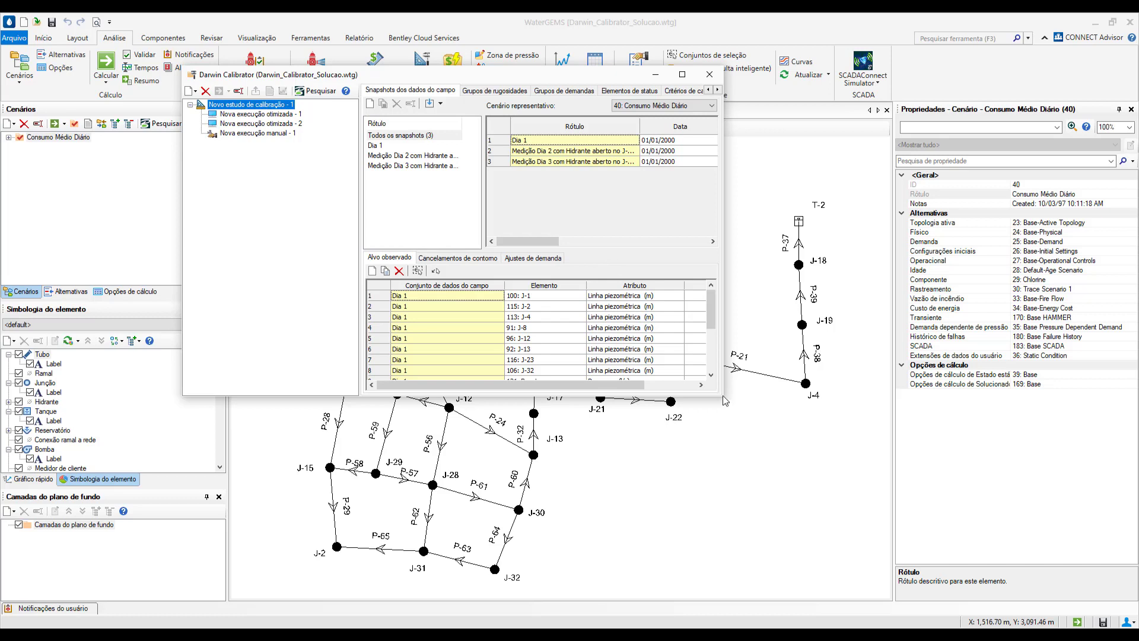
pyautogui.moveTo(720, 396); pyautogui.dragTo(908, 432)
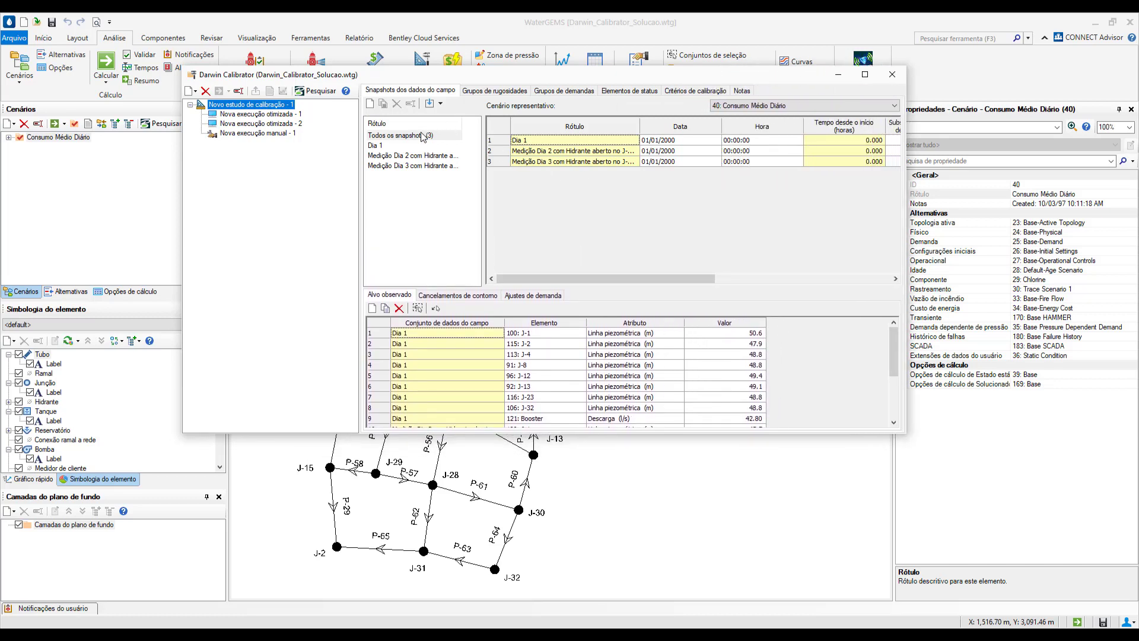
pyautogui.click(638, 125)
pyautogui.moveTo(637, 125); pyautogui.dragTo(618, 125)
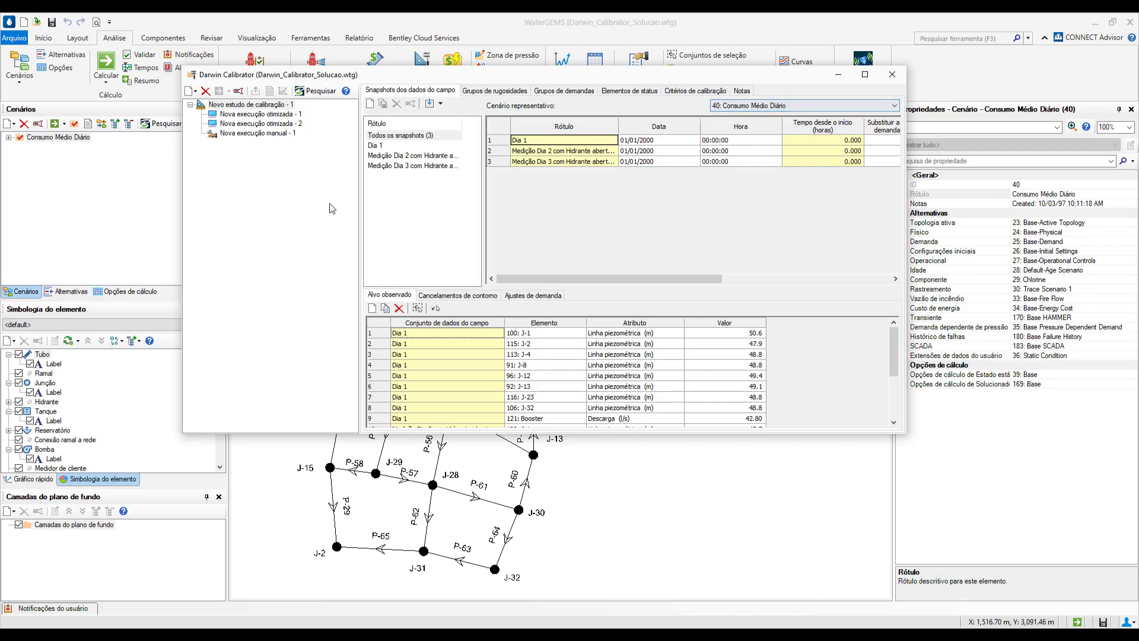
# - Examine the observed targets and demand alternatives of the Dia 1, Medição Dia 2 and Medição Dia 3 snapshots
pyautogui.click(379, 145)
pyautogui.click(380, 156)
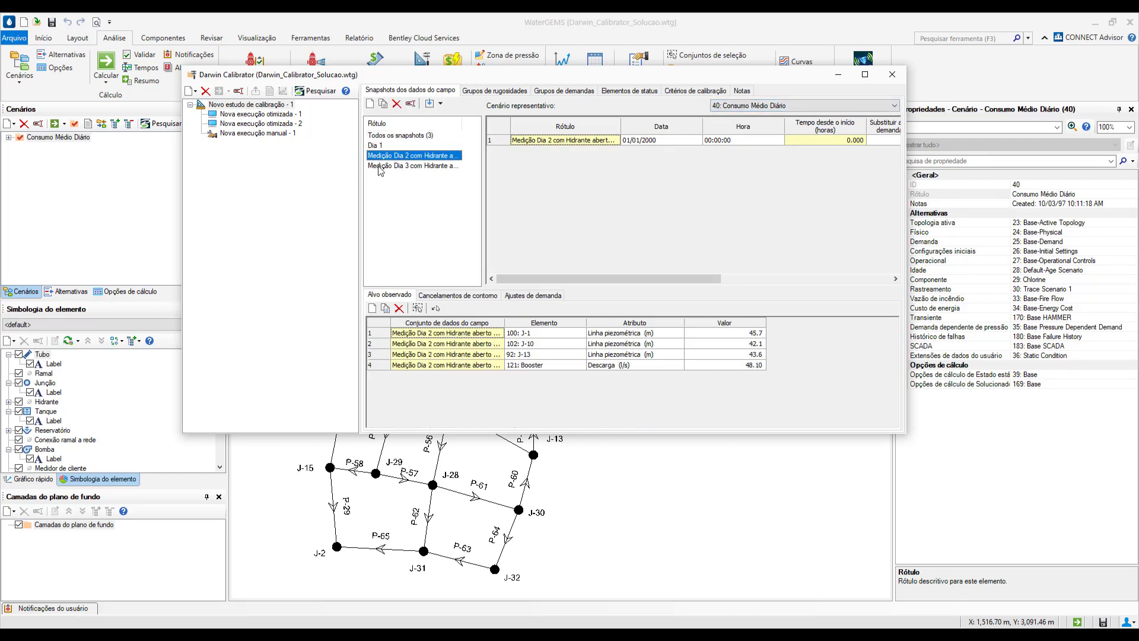
pyautogui.click(377, 167)
pyautogui.click(379, 146)
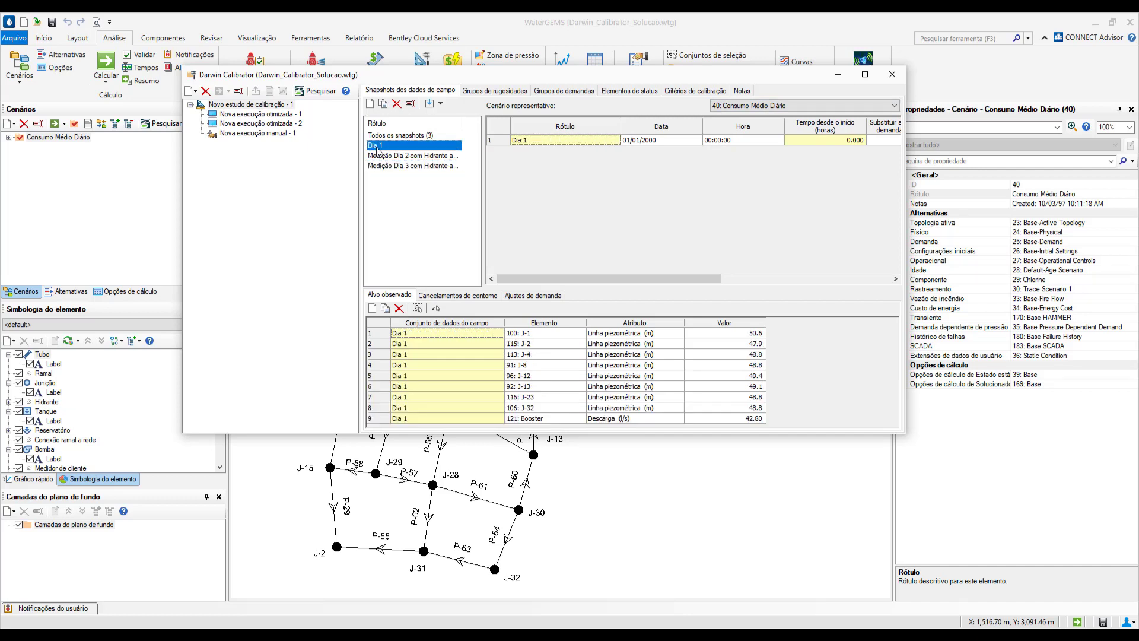
pyautogui.moveTo(543, 275); pyautogui.dragTo(729, 270)
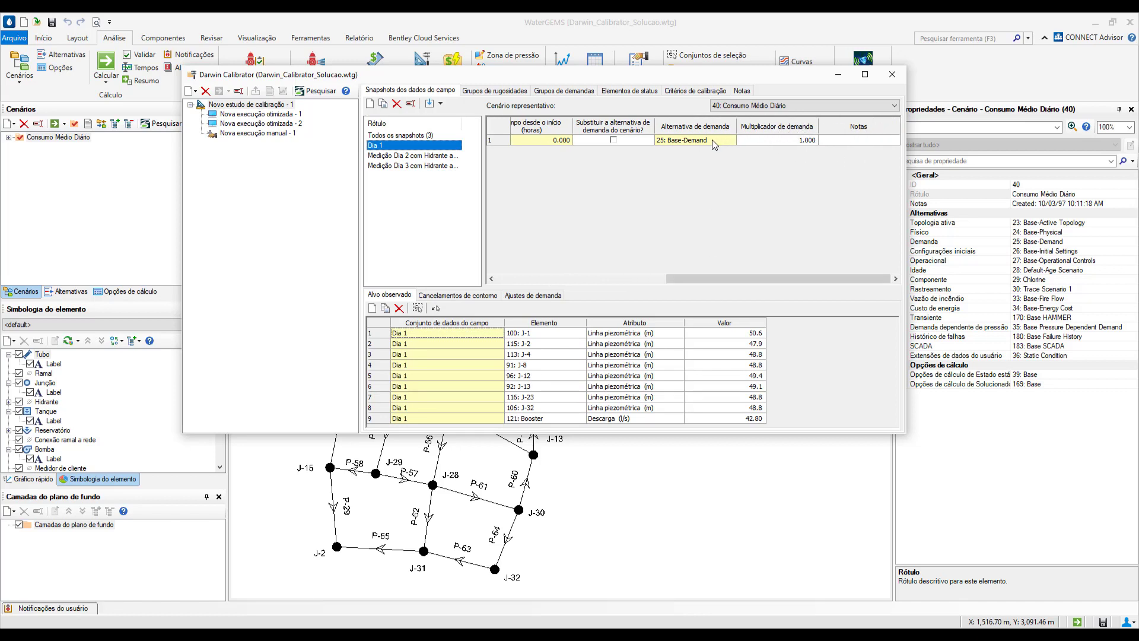
pyautogui.click(445, 156)
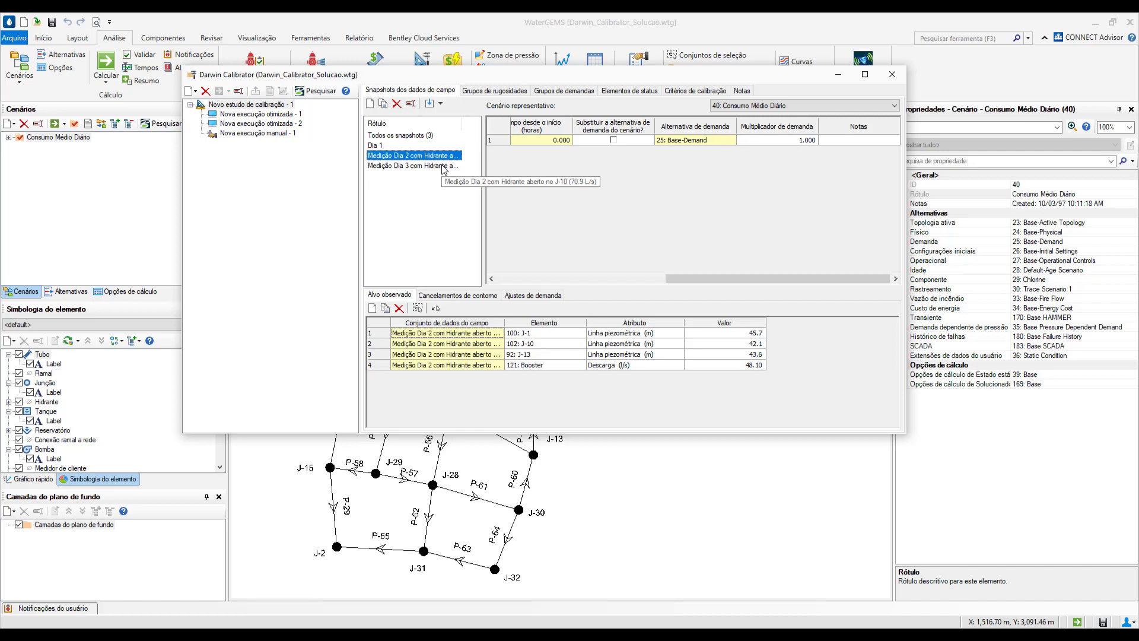
pyautogui.click(443, 166)
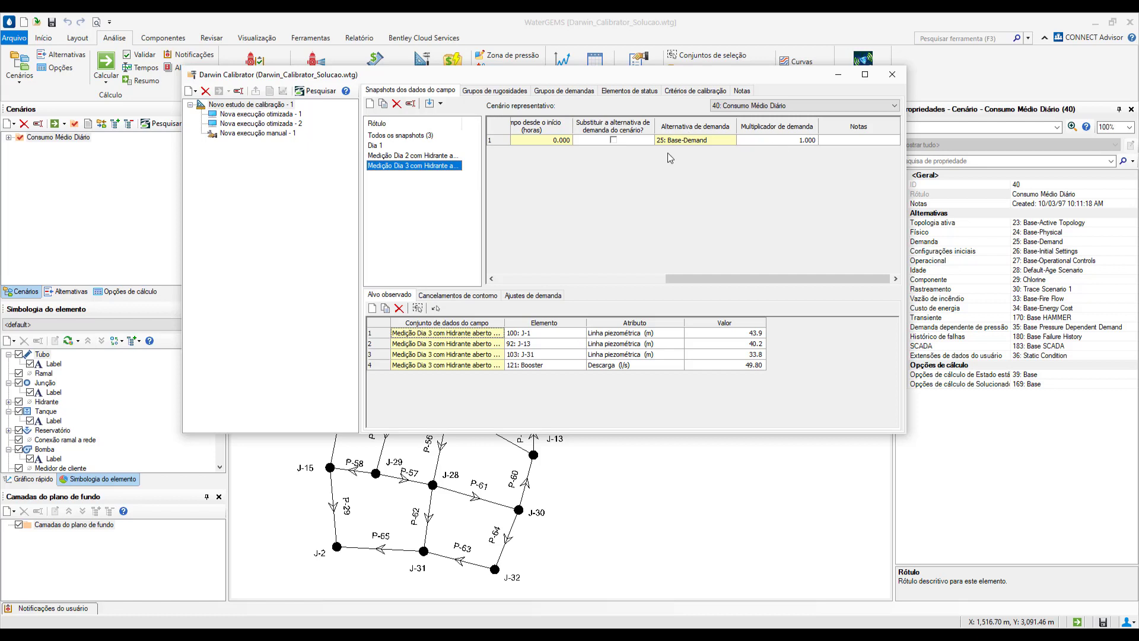
pyautogui.click(391, 155)
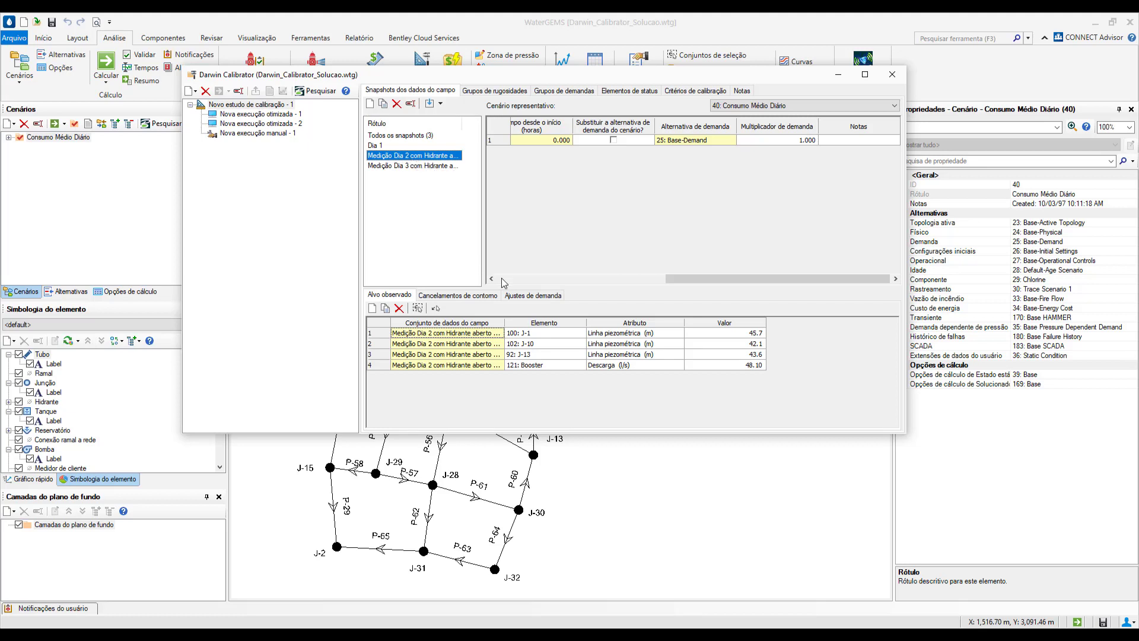
# - Review the demand adjustments of the Medição Dia 2 and Dia 3 snapshots, and recheck the observed targets of all three days
pyautogui.click(530, 295)
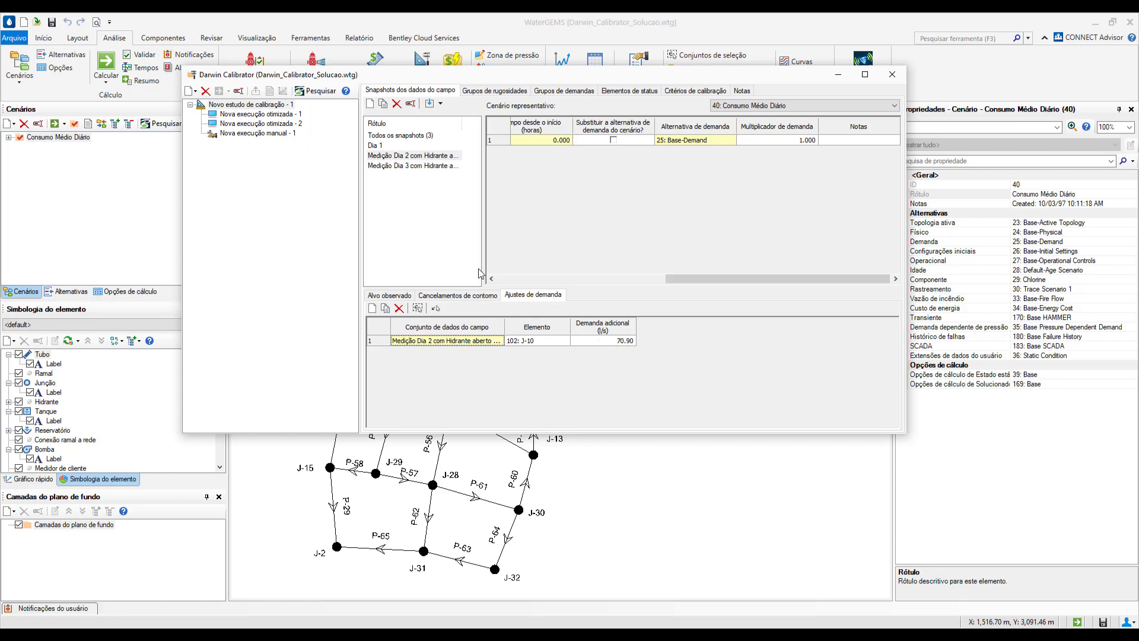
pyautogui.click(431, 167)
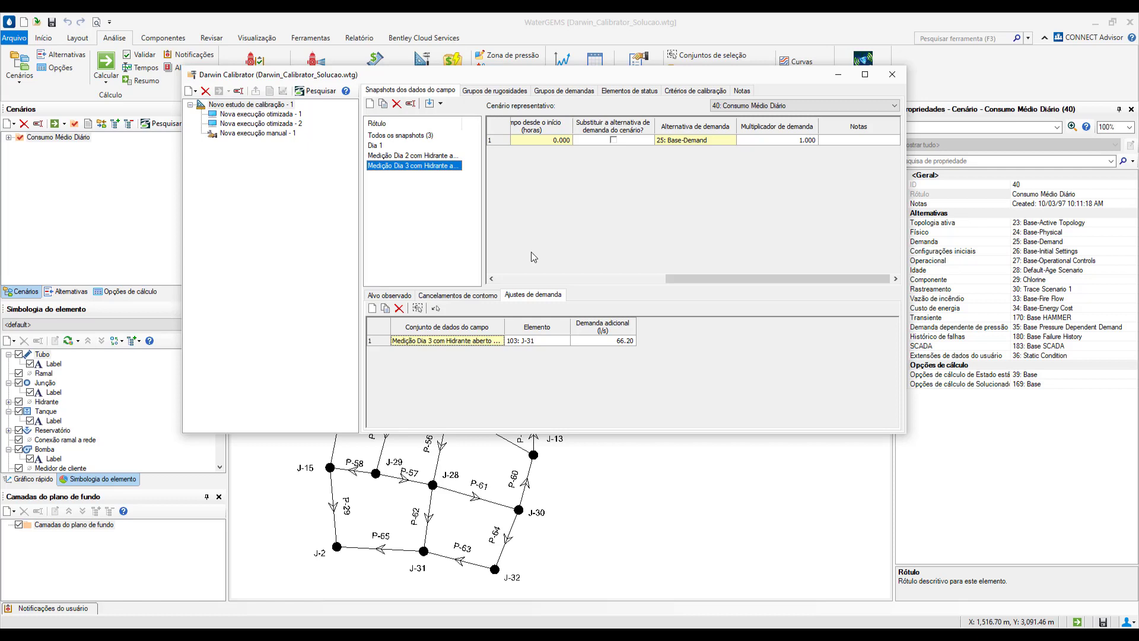
pyautogui.click(404, 294)
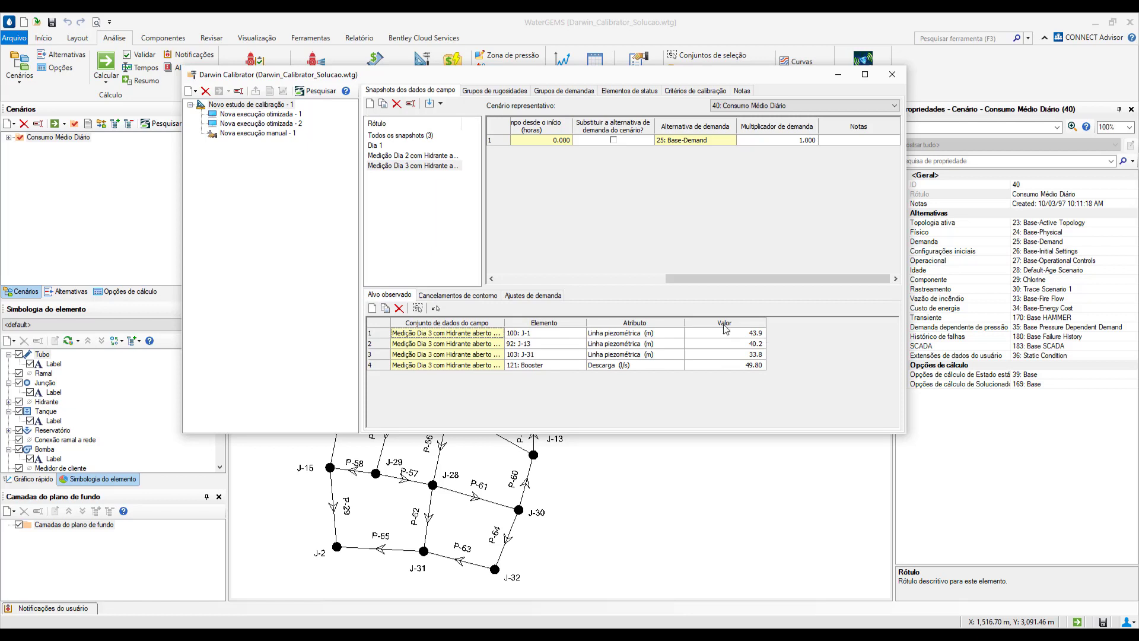
pyautogui.click(374, 147)
pyautogui.click(378, 156)
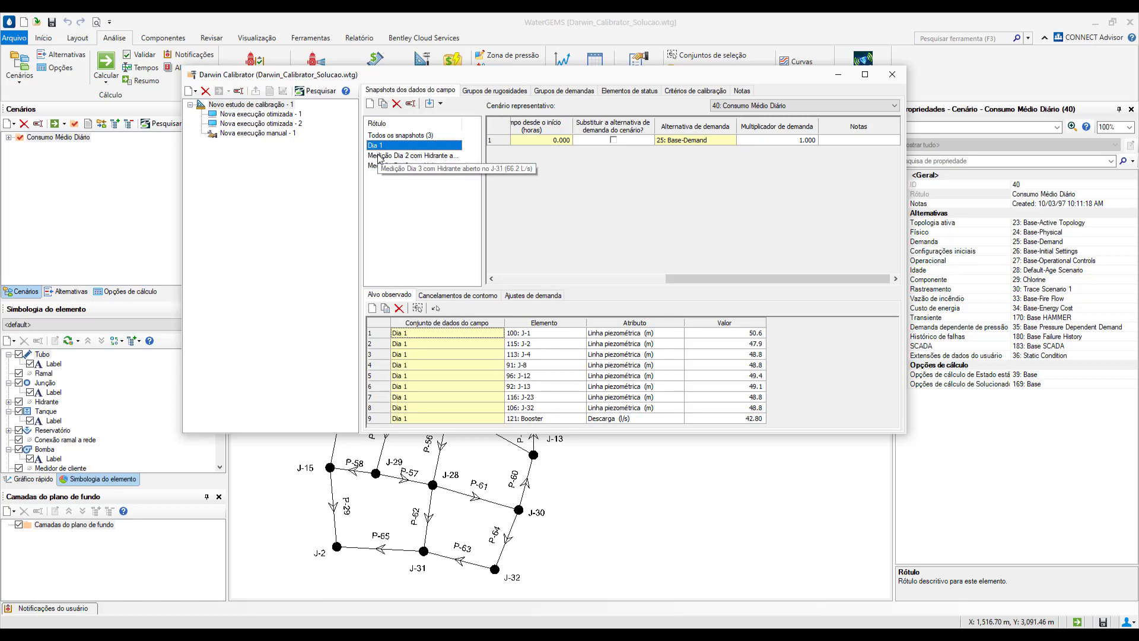
pyautogui.click(380, 165)
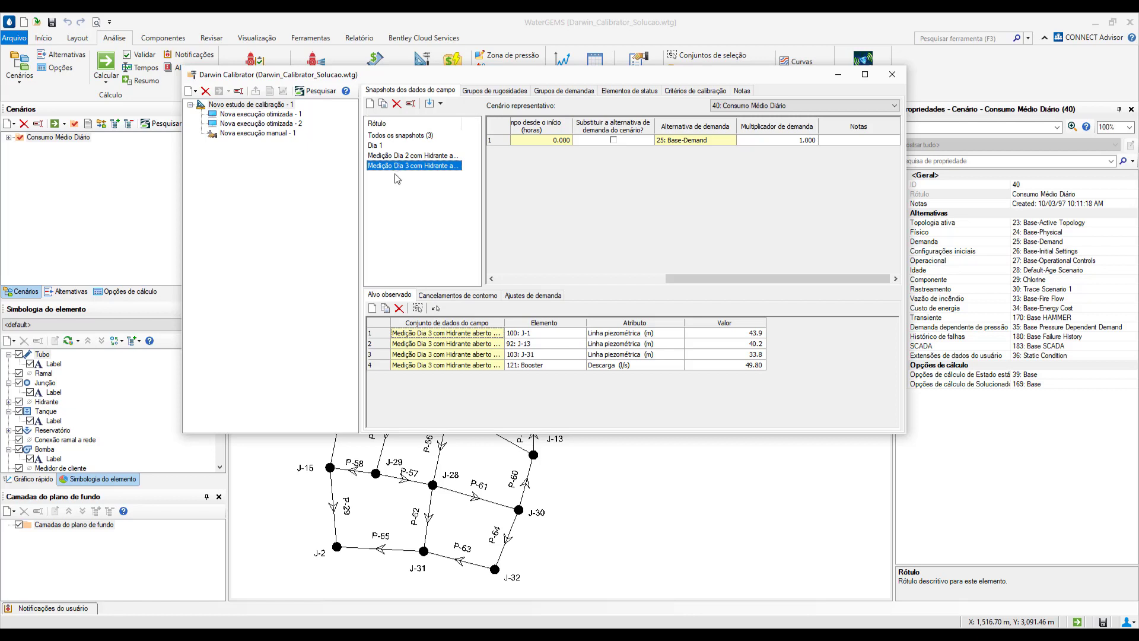
# - Review the calibration study's SCADA import options, roughness groups and calibration criteria
pyautogui.click(440, 104)
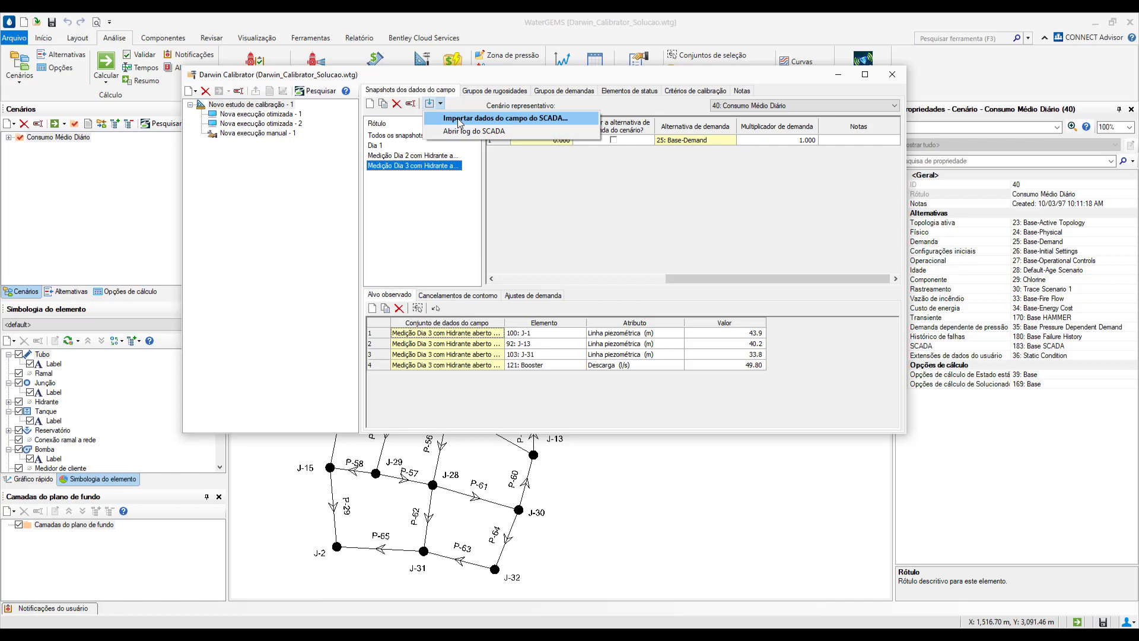
pyautogui.click(473, 75)
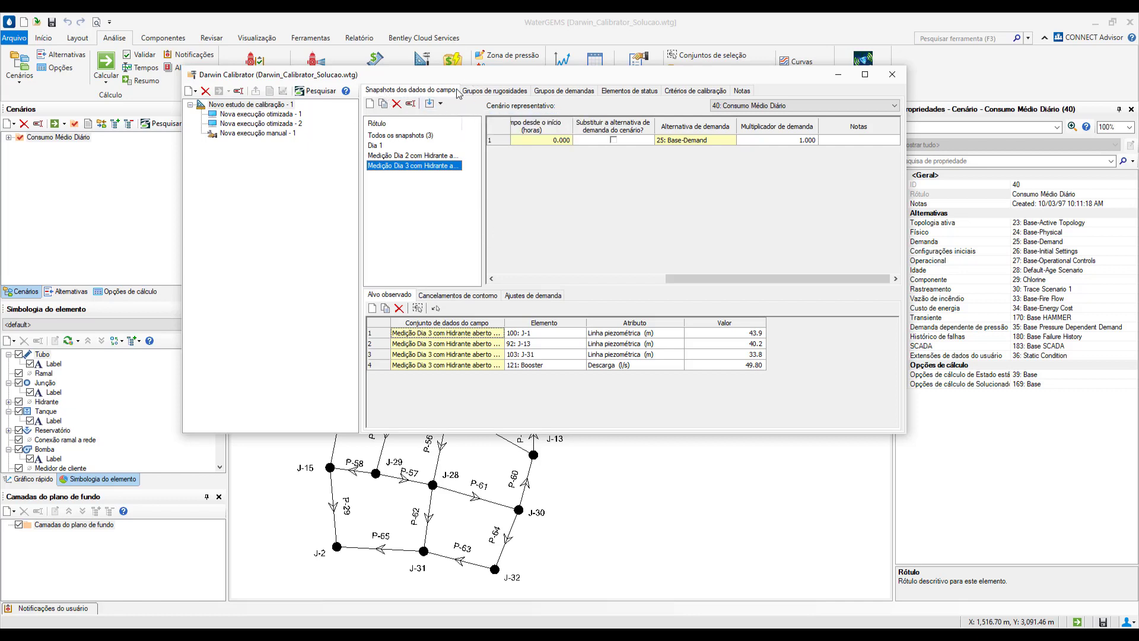
pyautogui.click(493, 91)
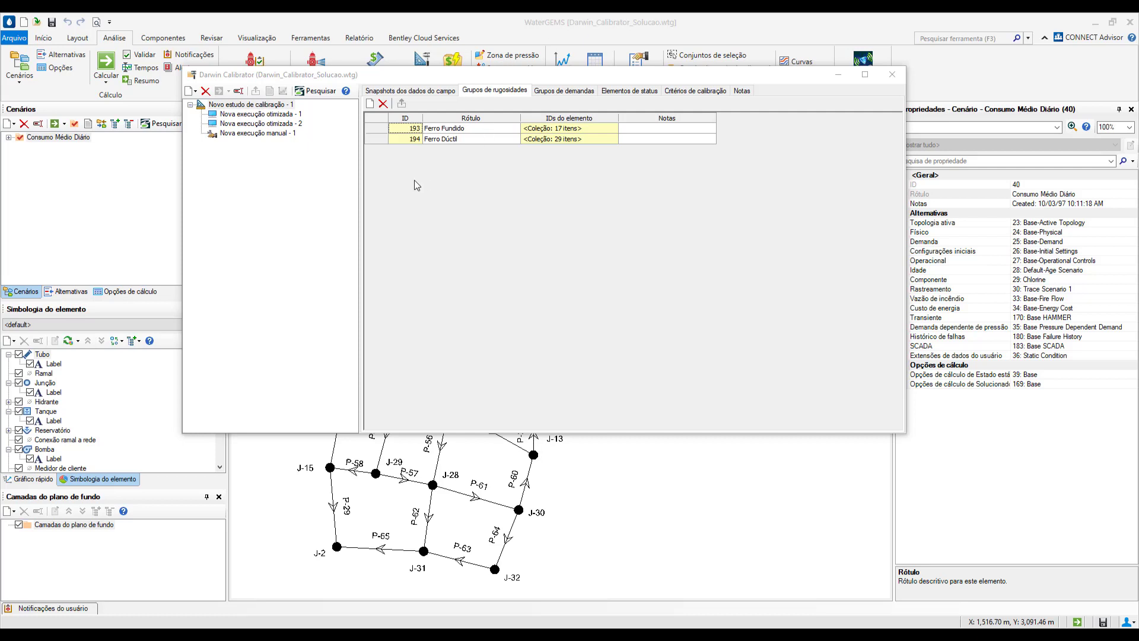
pyautogui.click(458, 129)
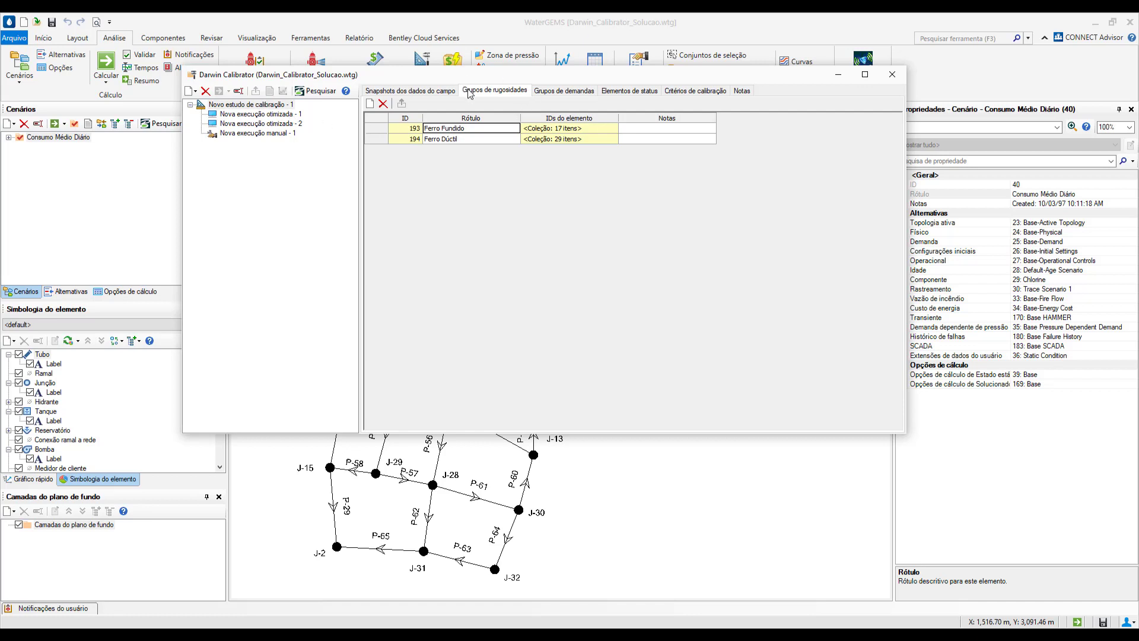
pyautogui.click(682, 91)
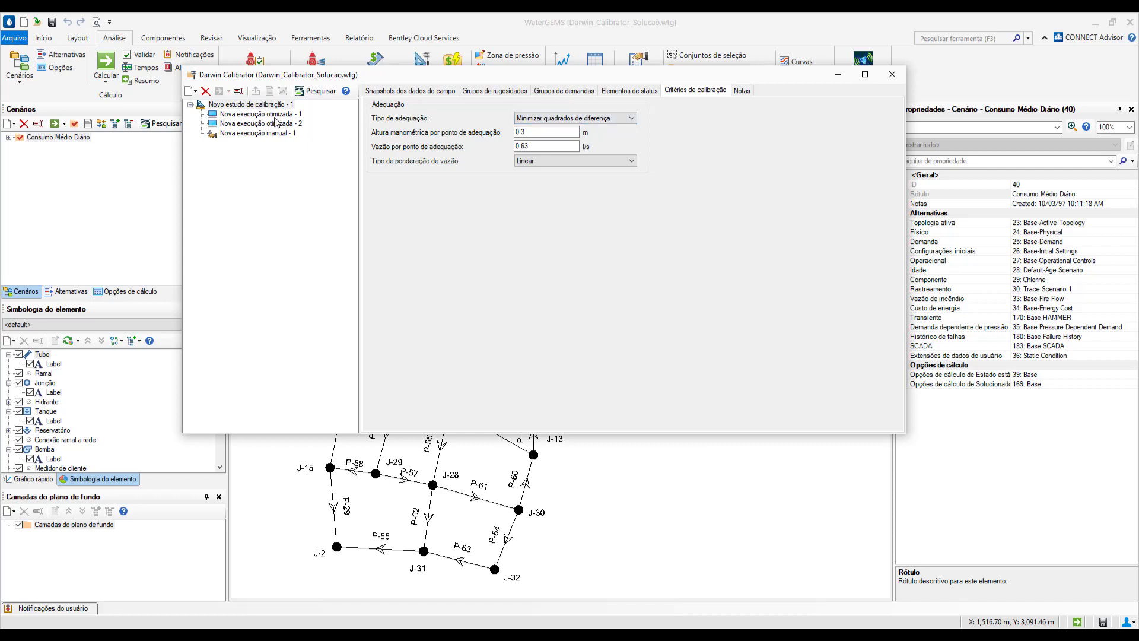
# - Check which kinds of run can be created under Novo estudo de calibração - 1
pyautogui.click(267, 115)
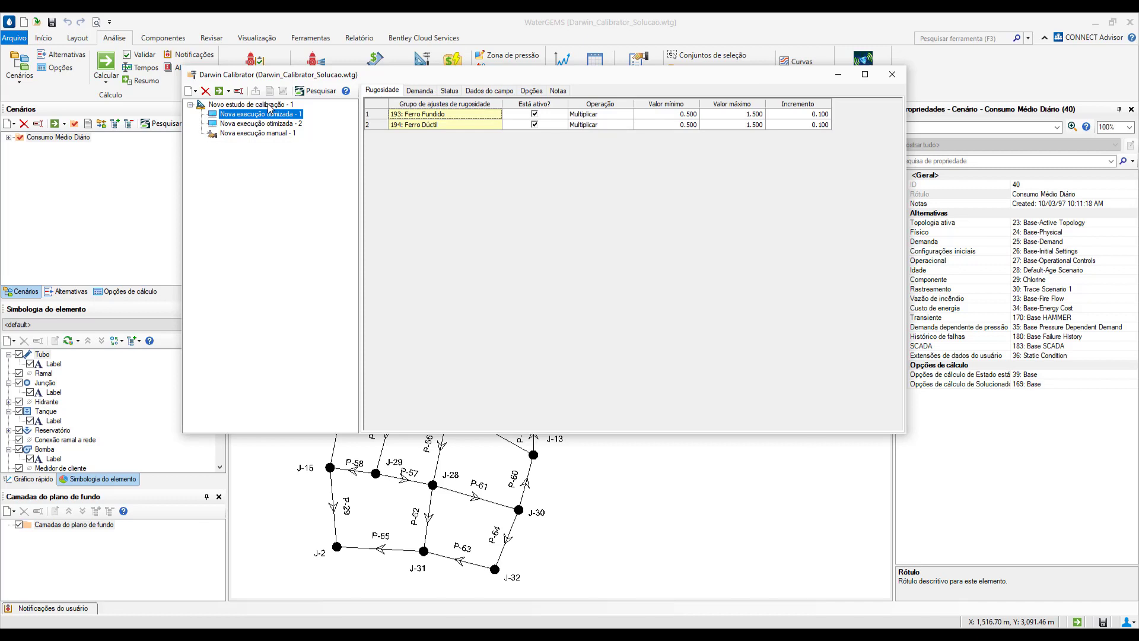
pyautogui.rightClick(269, 107)
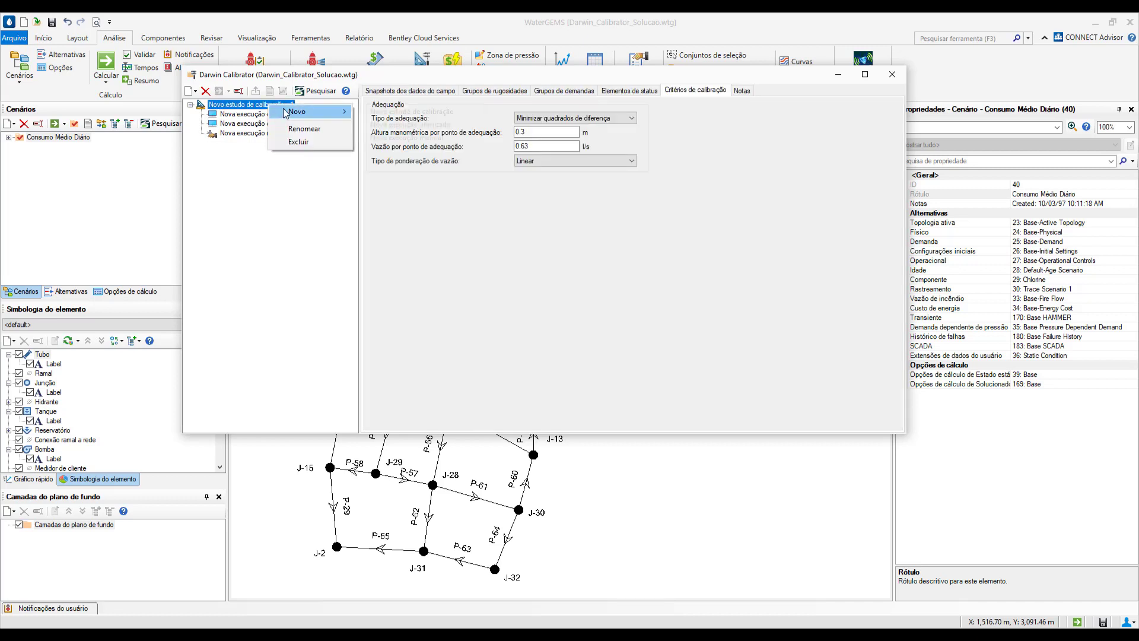
pyautogui.moveTo(332, 112)
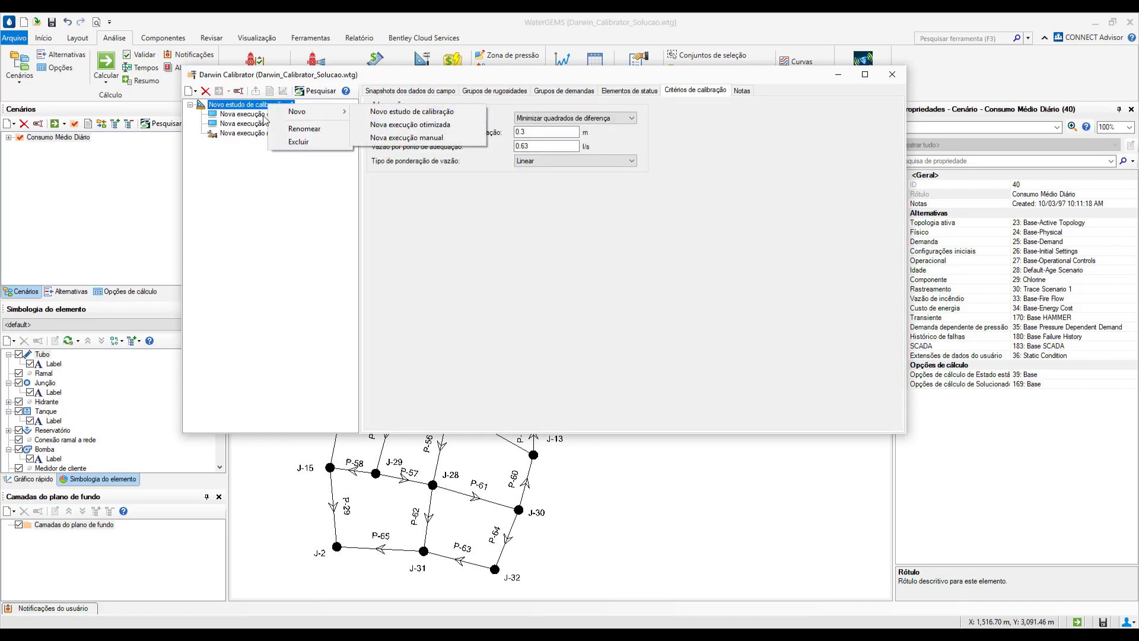
pyautogui.click(369, 125)
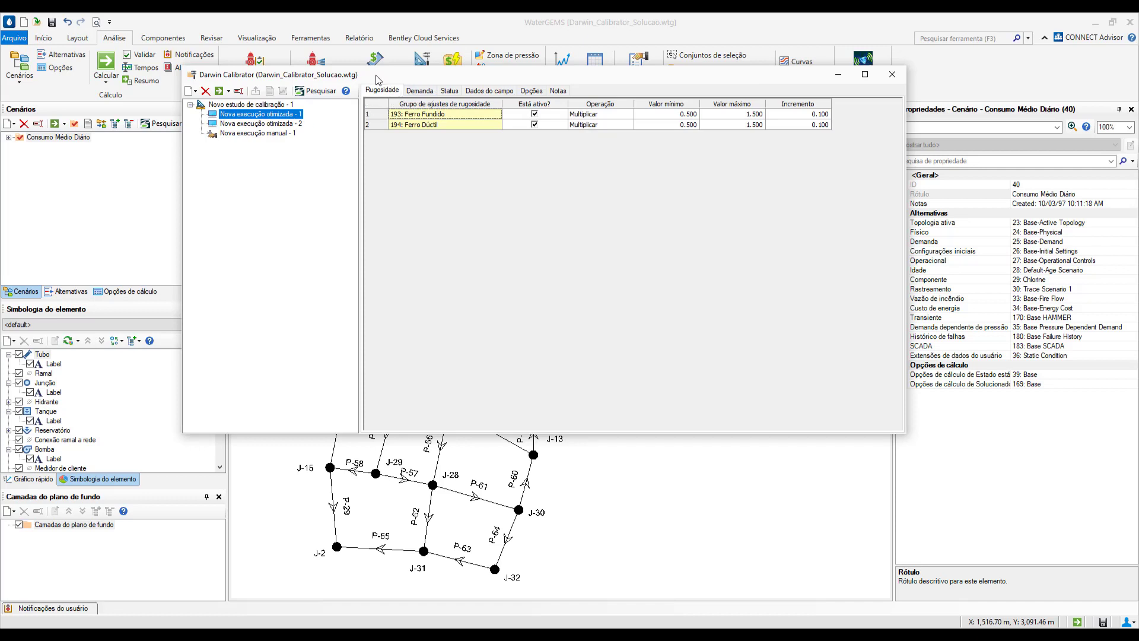
# - Examine the adjustment limits, increments and available operations of the Ferro Fundido and Ferro Dúctil groups in Nova execução otimizada - 1
pyautogui.click(380, 116)
pyautogui.click(379, 126)
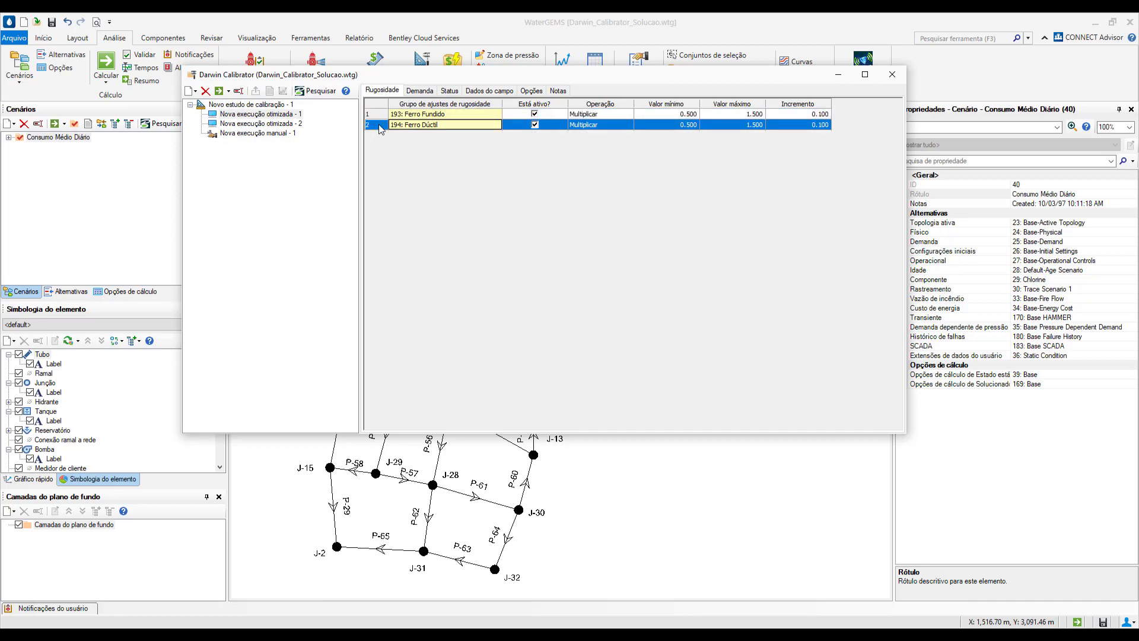
pyautogui.moveTo(684, 116); pyautogui.dragTo(811, 131)
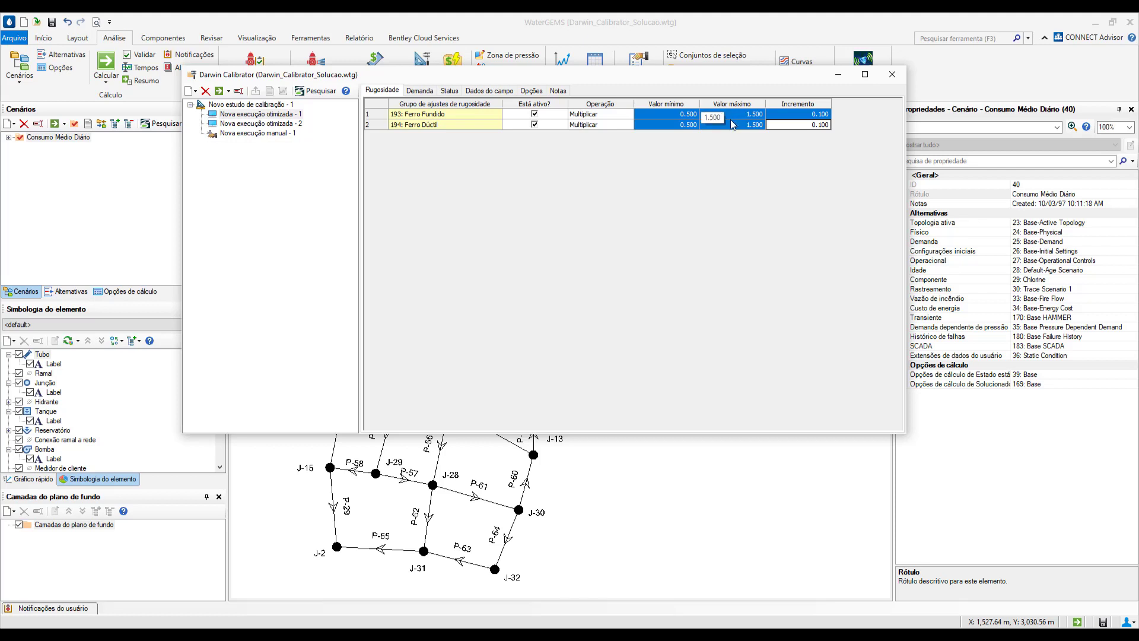
pyautogui.click(618, 116)
pyautogui.click(618, 115)
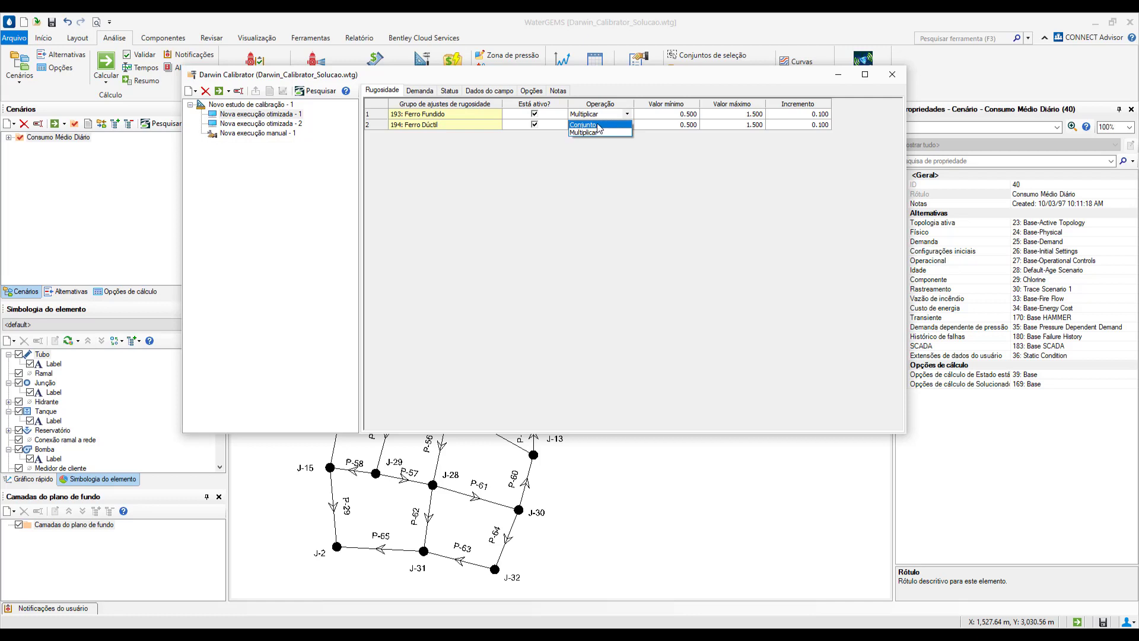
pyautogui.click(607, 95)
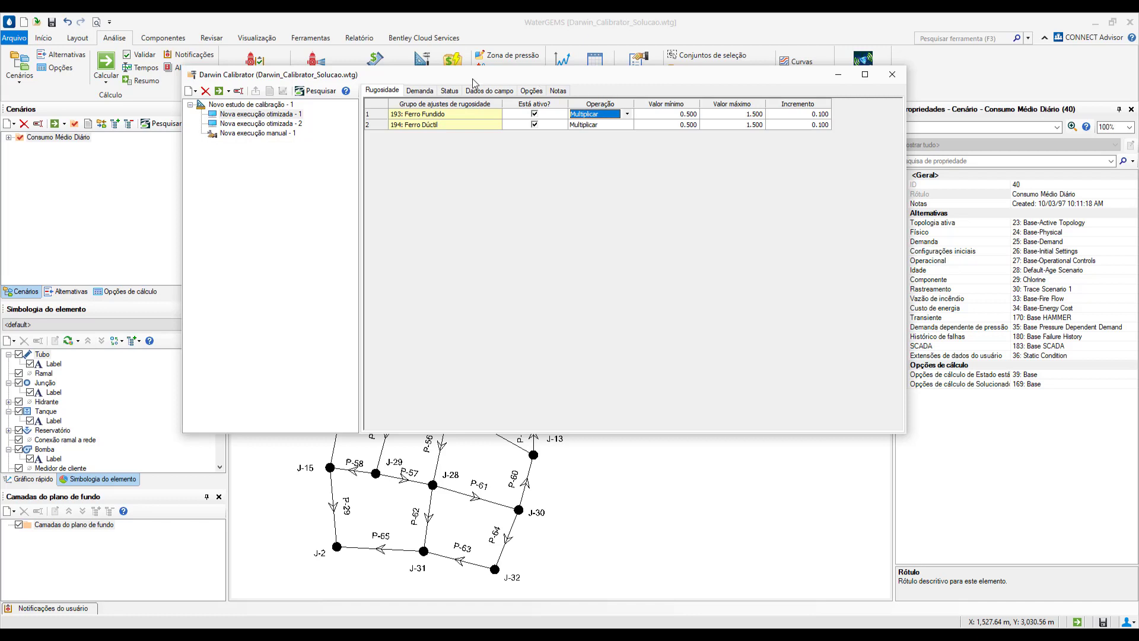
# - Review the active field data snapshots and the optimization options, including maximum trials and non-improvement generations, of Nova execução otimizada - 1
pyautogui.click(480, 91)
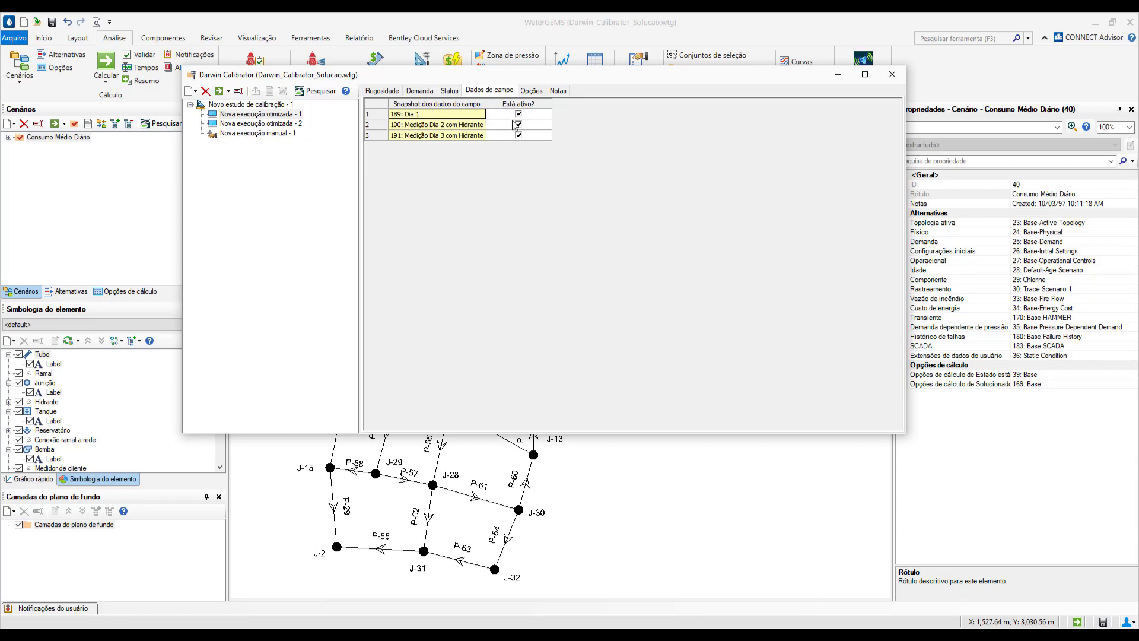
pyautogui.click(532, 91)
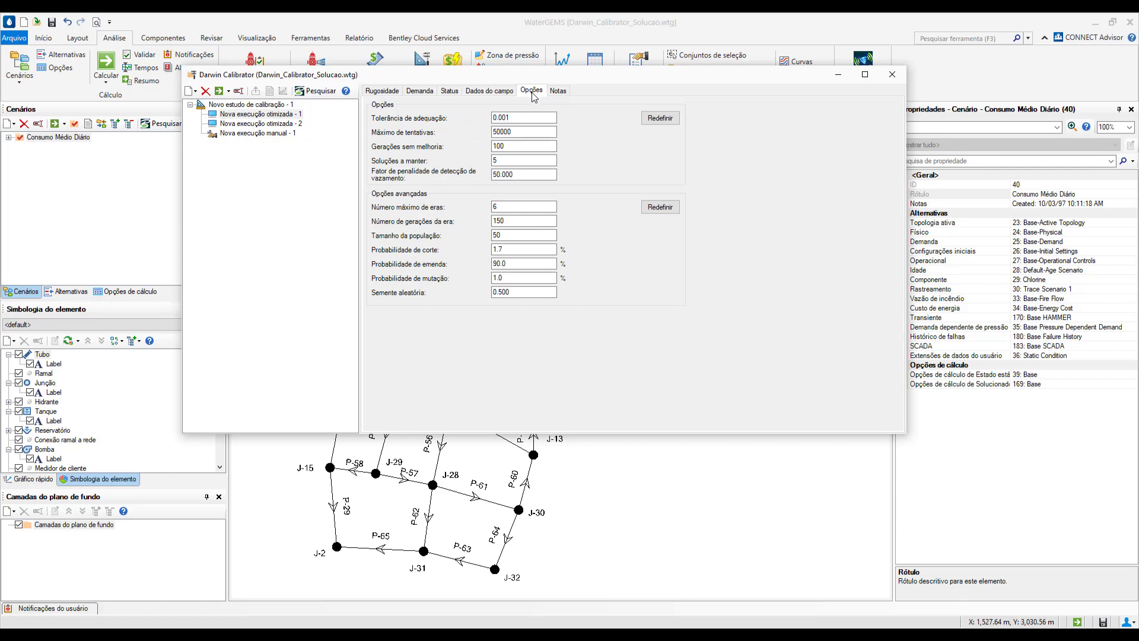
pyautogui.click(521, 134)
pyautogui.click(520, 146)
pyautogui.doubleClick(519, 146)
pyautogui.click(517, 147)
pyautogui.press('Tab')
# - Compute Nova execução otimizada - 1 and close the calibration progress dialog
pyautogui.click(224, 113)
pyautogui.click(220, 90)
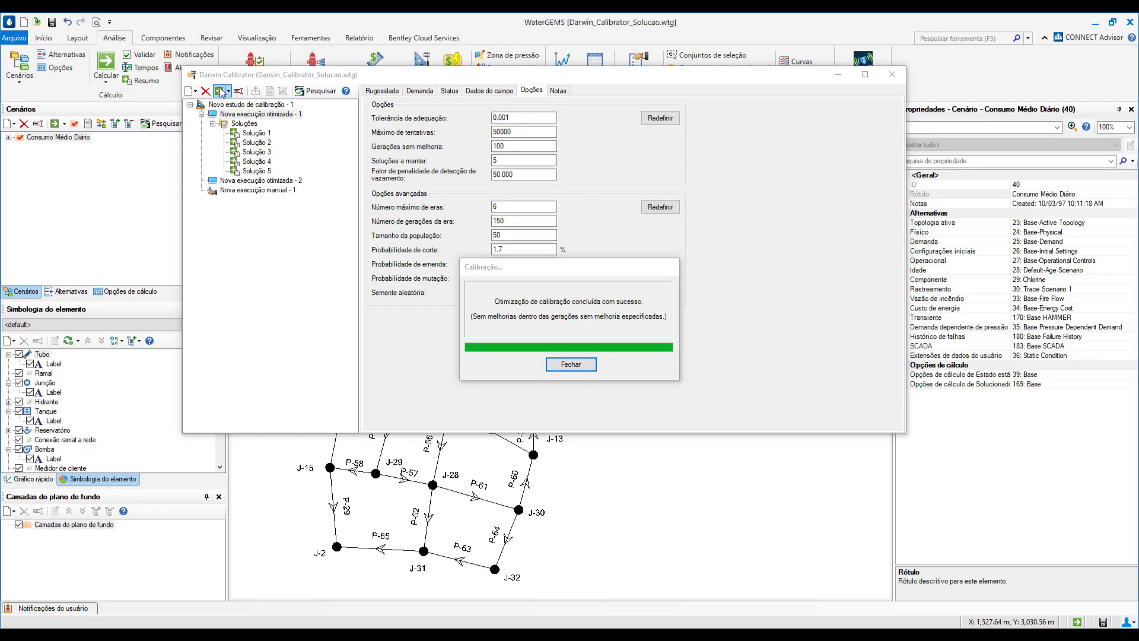
pyautogui.click(573, 365)
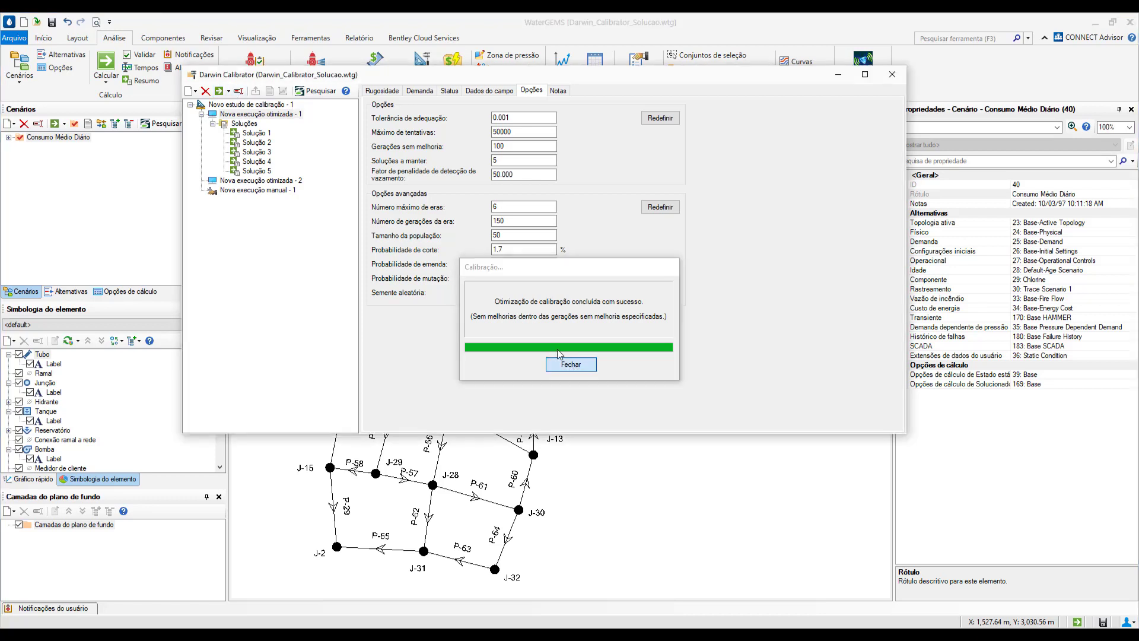
# - Compare the fitness of the calculated solutions and inspect the roughness adjustments of Solução 1
pyautogui.click(252, 124)
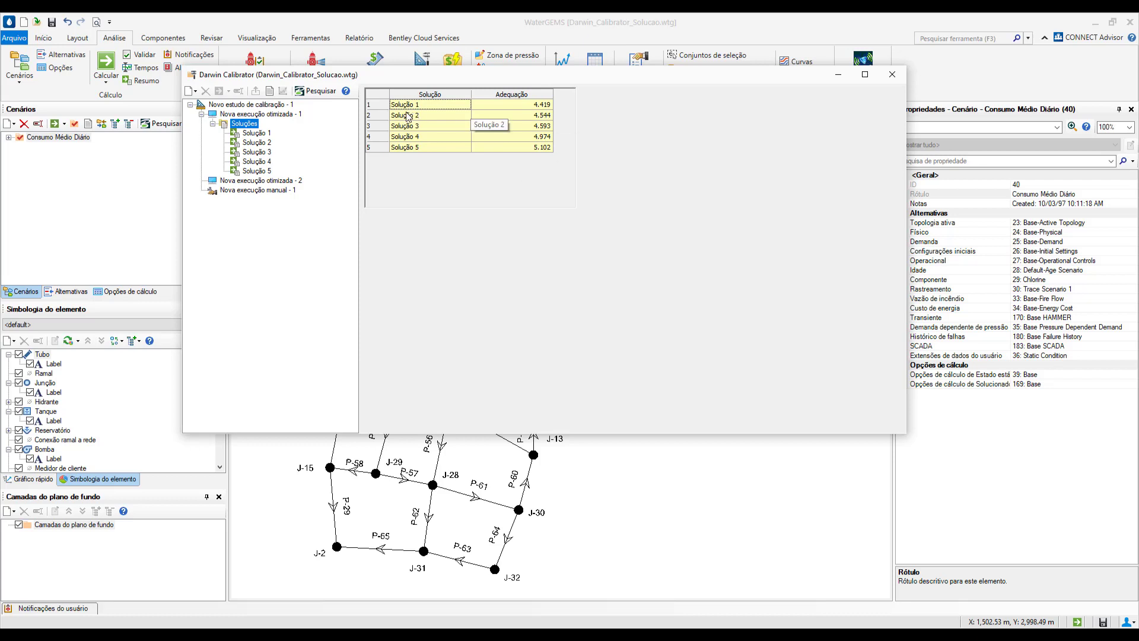
pyautogui.click(256, 133)
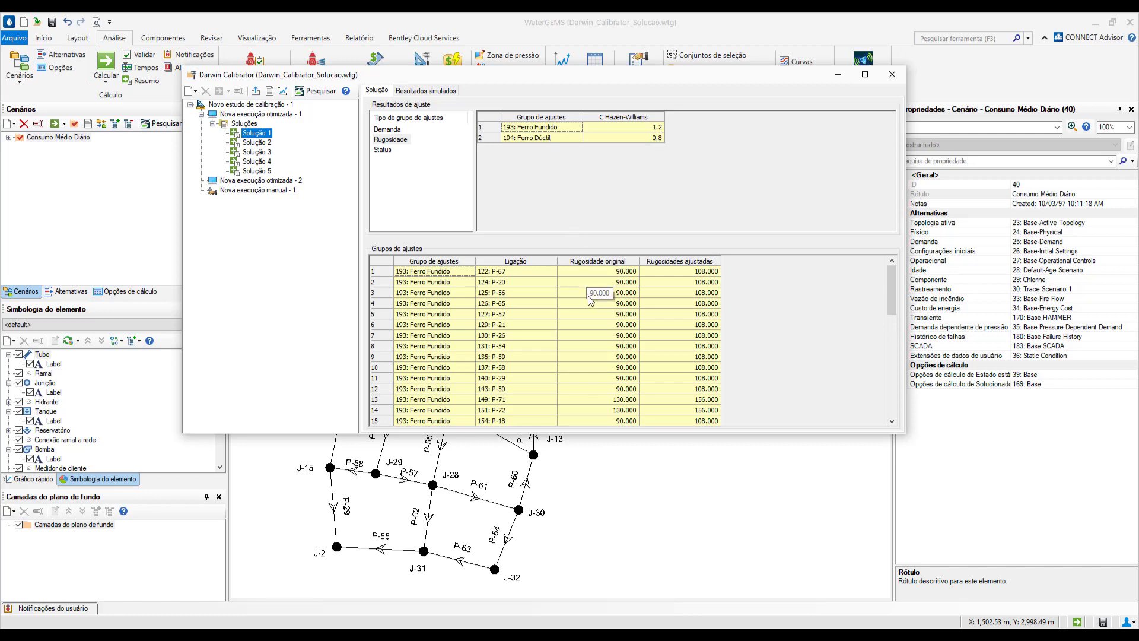
# - Examine the original and adjusted roughness of the Ferro Fundido and Ferro Dúctil pipes in Solução 1 of Nova execução otimizada - 1
pyautogui.scroll(-1, 558, 323)
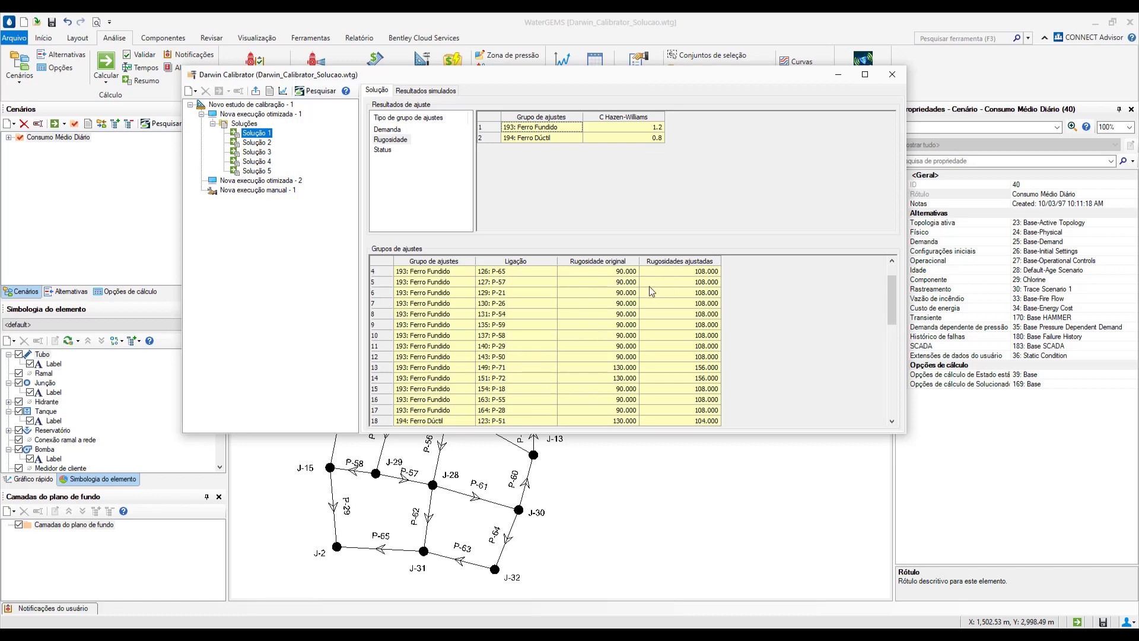
pyautogui.click(677, 368)
pyautogui.scroll(-2, 671, 376)
pyautogui.scroll(-1, 669, 381)
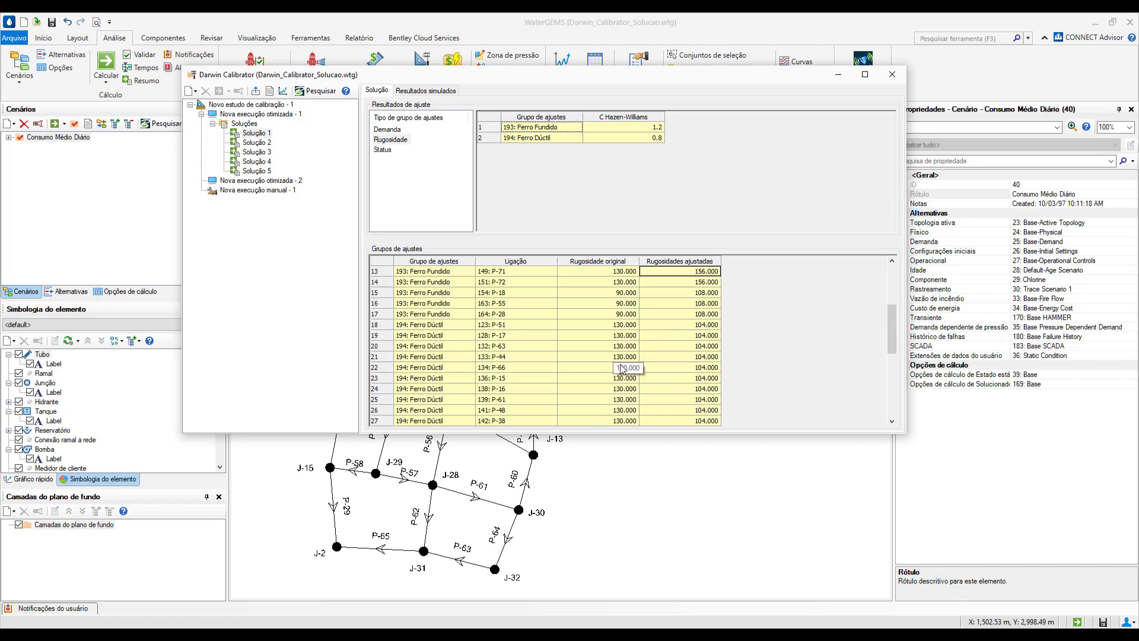
pyautogui.scroll(4, 598, 323)
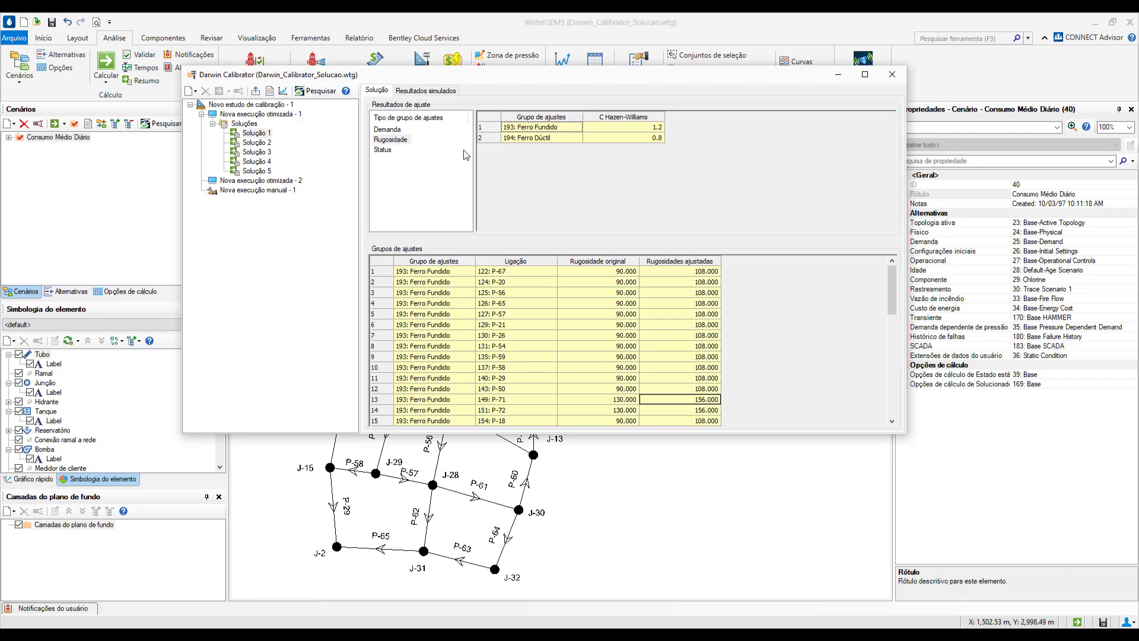
# - Review the roughness and demand adjustment settings and field data snapshots of Nova execução otimizada - 2, including the study's demand groups
pyautogui.click(248, 181)
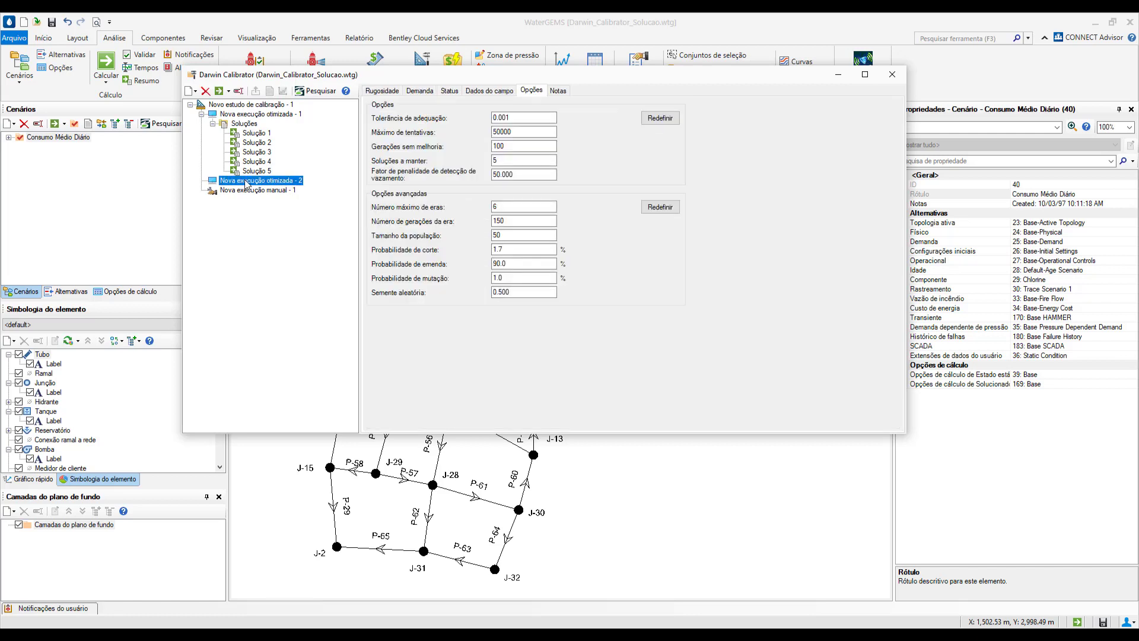
pyautogui.click(390, 91)
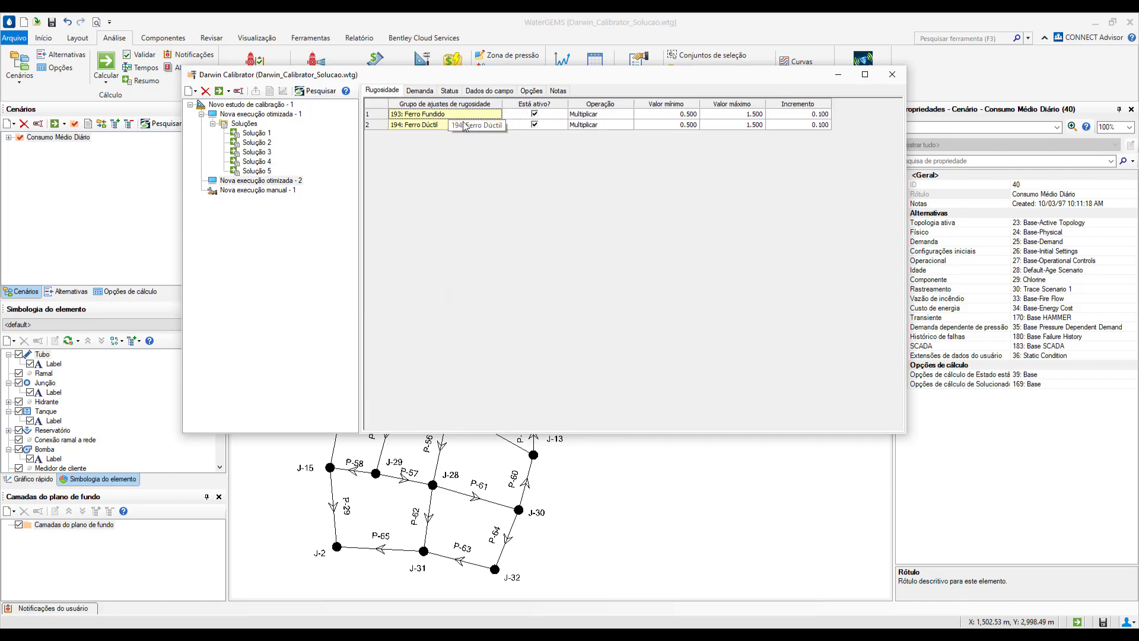
pyautogui.click(268, 104)
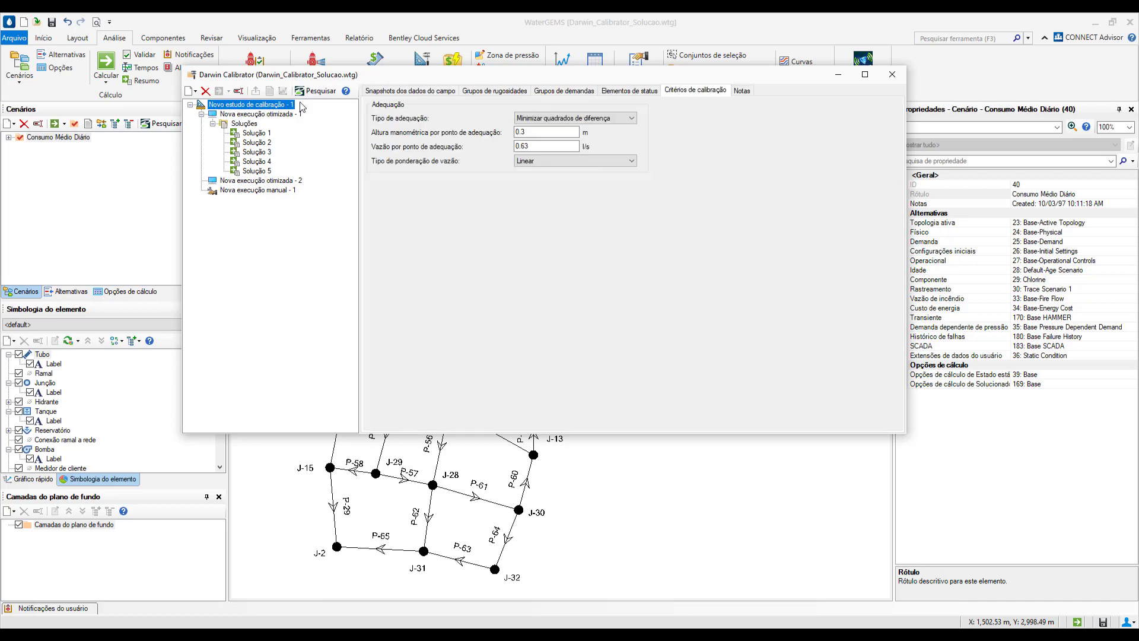
pyautogui.click(561, 91)
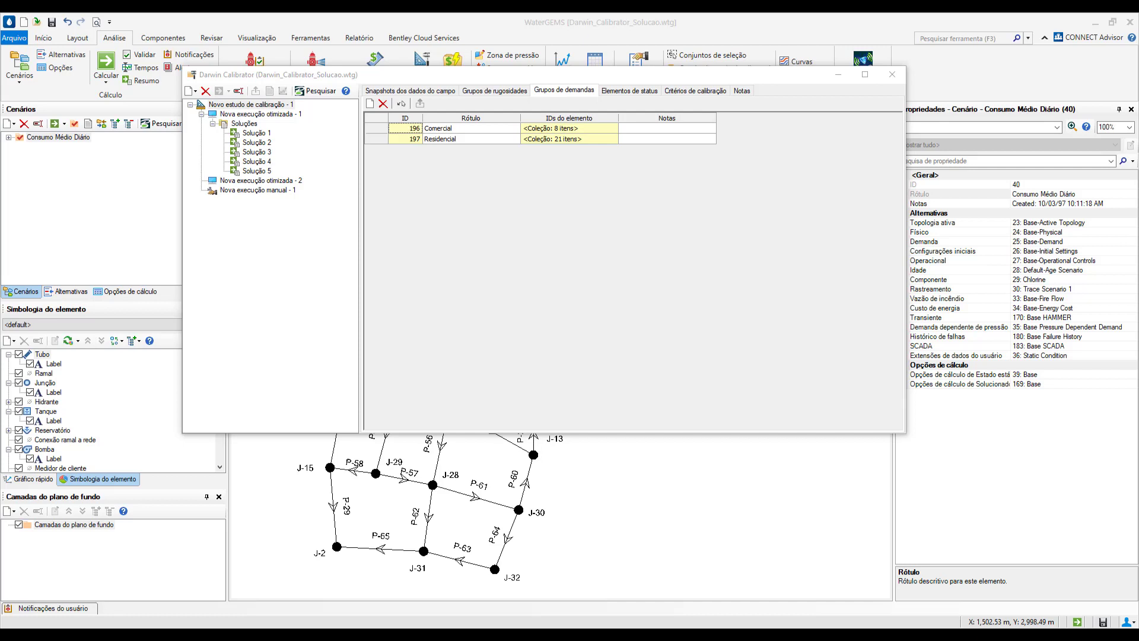
pyautogui.click(264, 180)
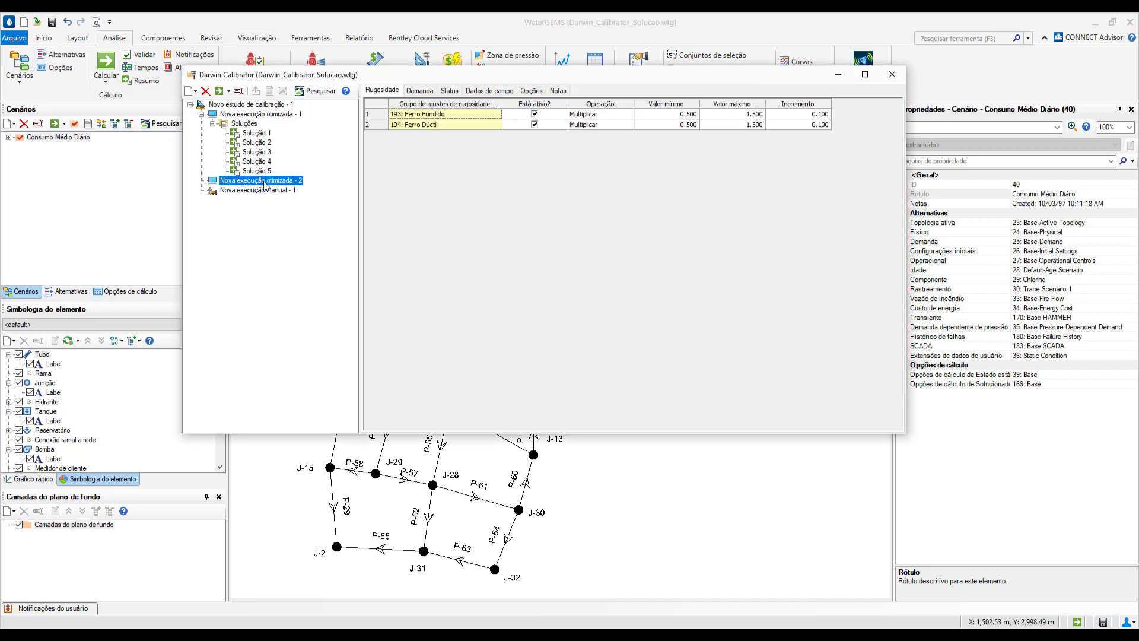
pyautogui.click(425, 92)
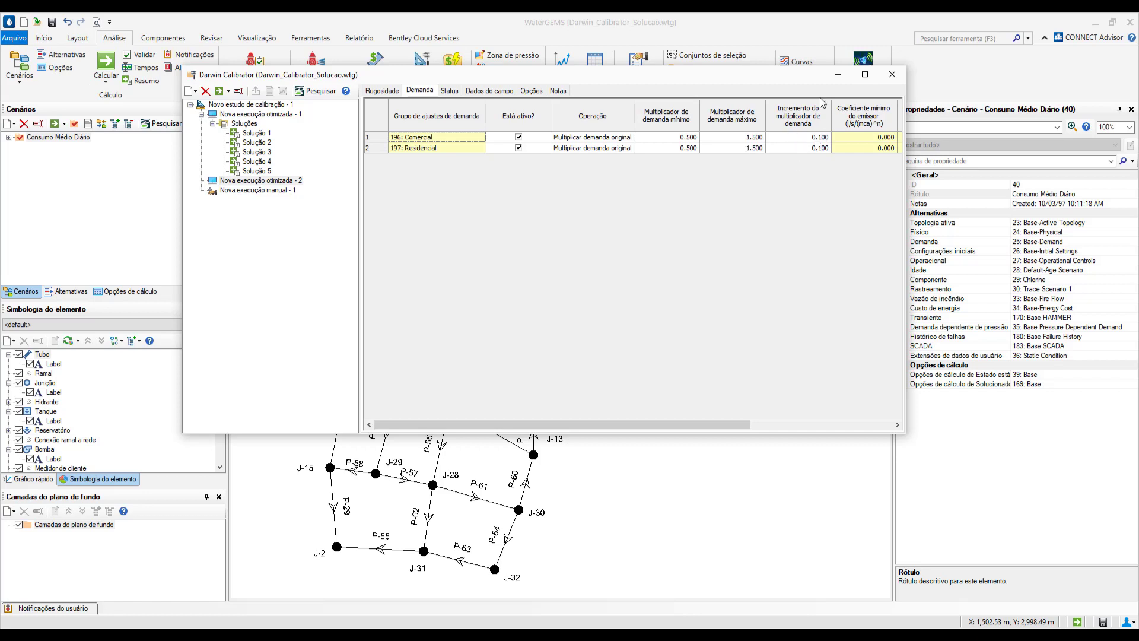
pyautogui.click(502, 92)
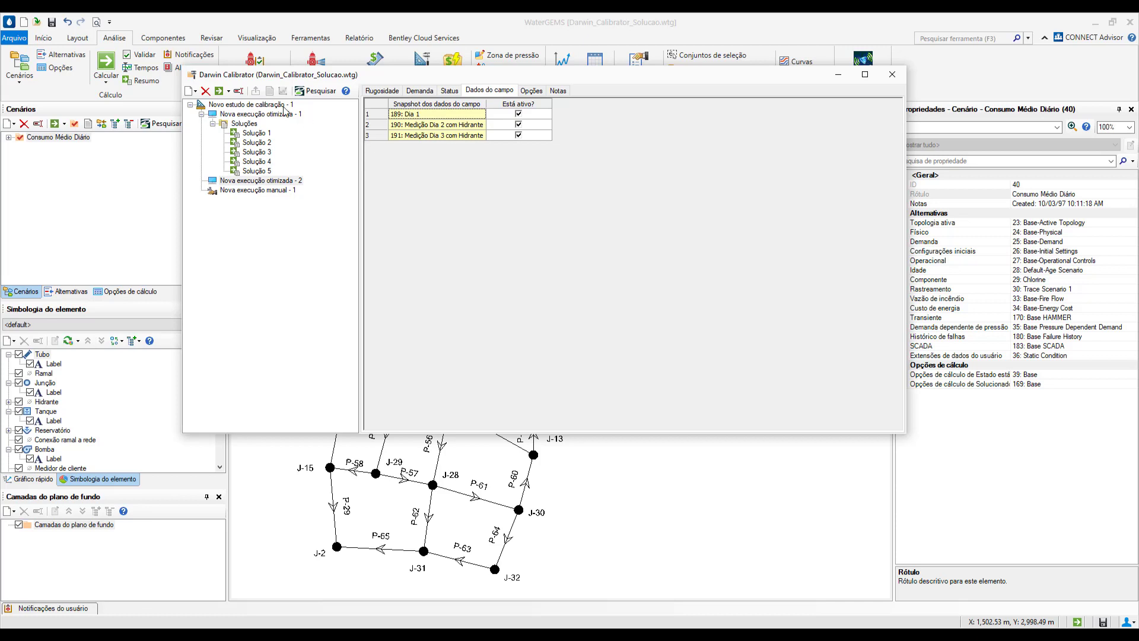
# - Compute Nova execução otimizada - 2 and close the calibration progress dialog
pyautogui.click(225, 96)
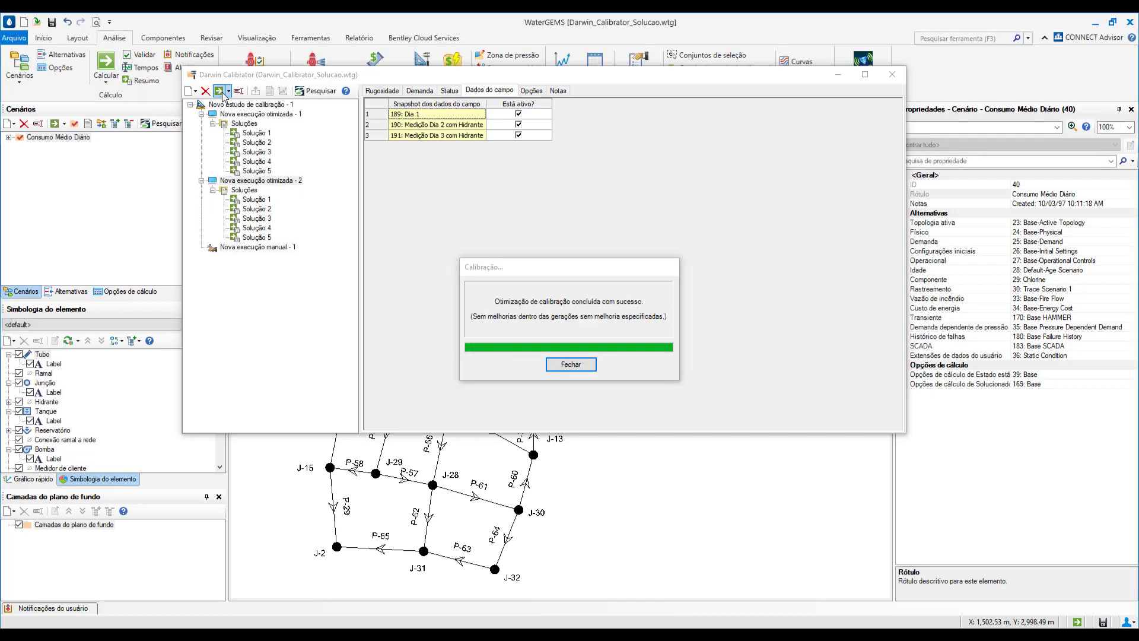
pyautogui.click(591, 364)
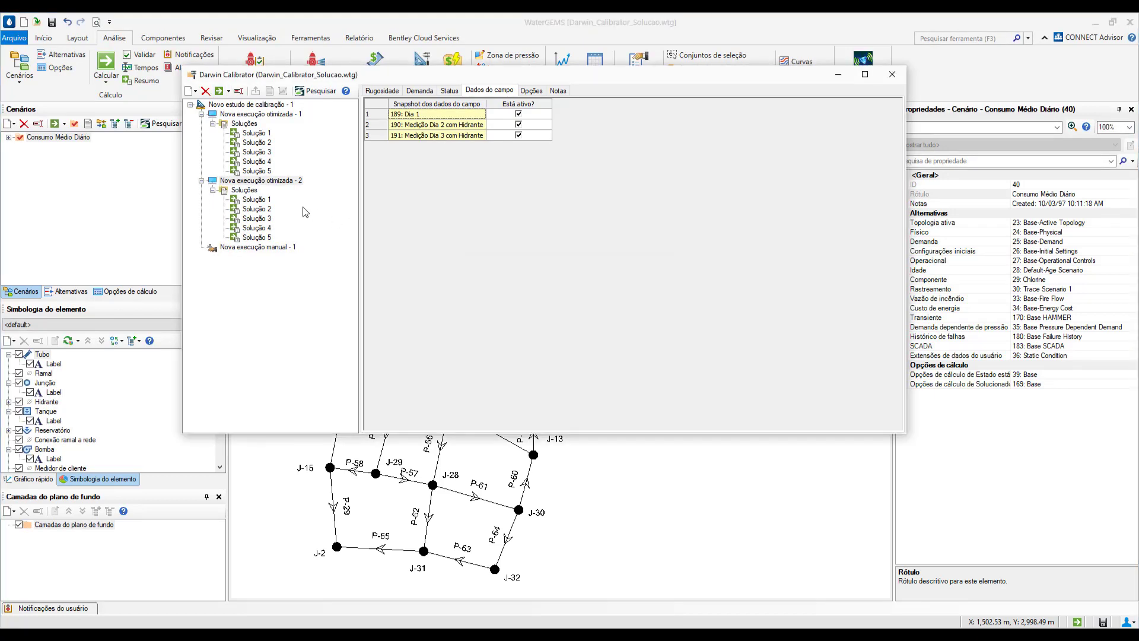
# - Compare the fitness of the solutions of Nova execução otimizada - 2 and inspect the roughness and demand adjustments of its Solução 1
pyautogui.click(248, 191)
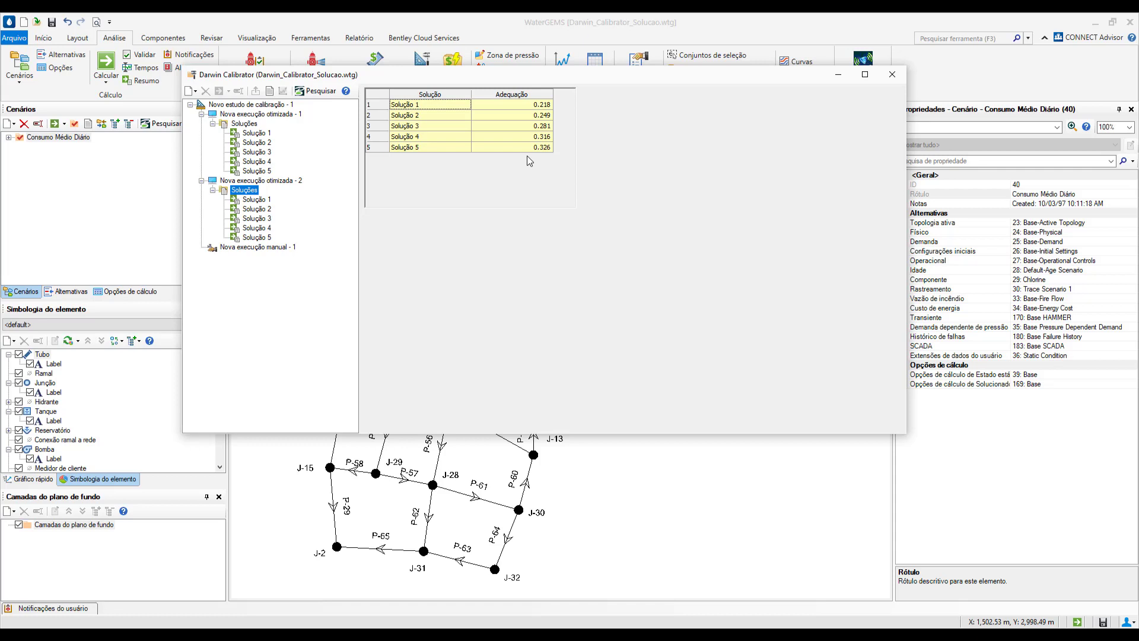
pyautogui.click(253, 201)
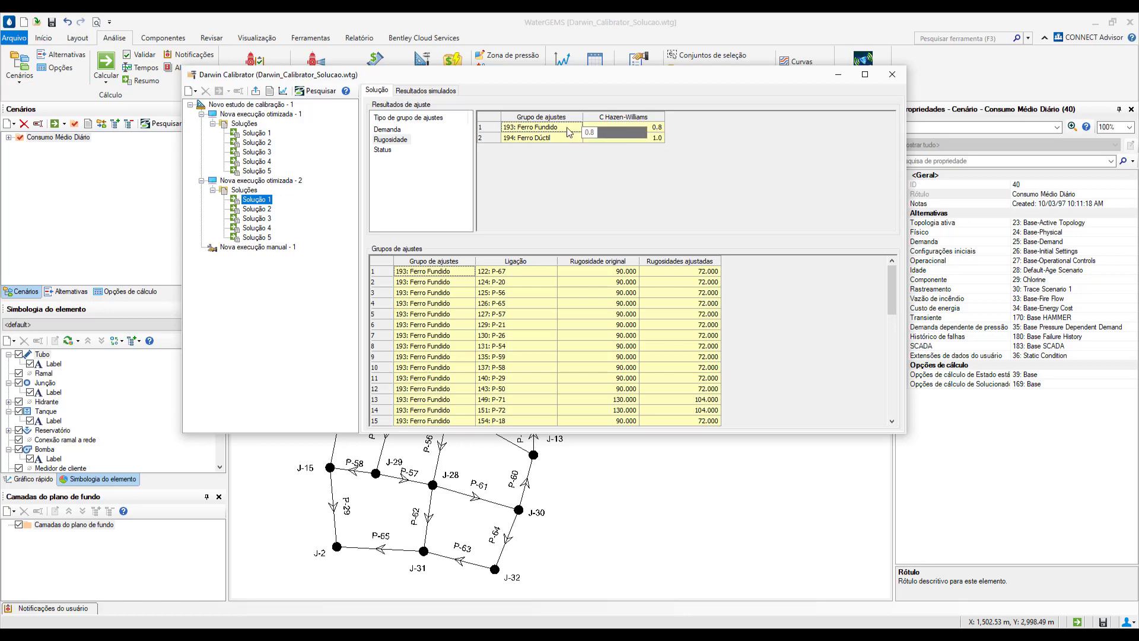
pyautogui.click(387, 129)
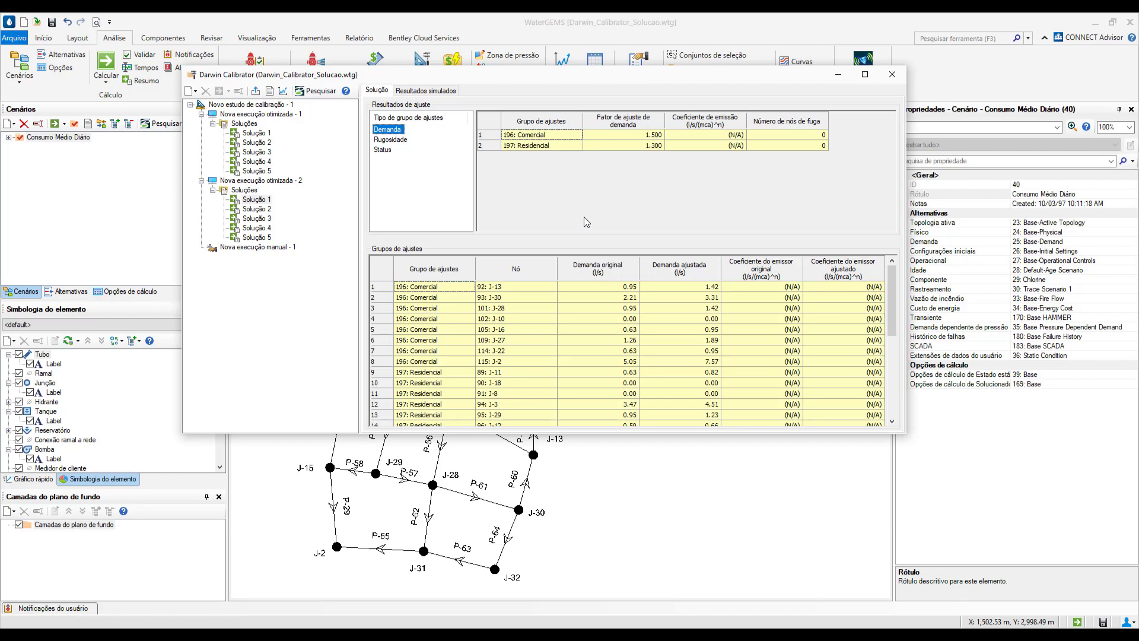
# - Compare the correlation graphs of Solução 1 from Nova execução otimizada - 2 and Nova execução otimizada - 1, closing each graph after viewing
pyautogui.click(283, 91)
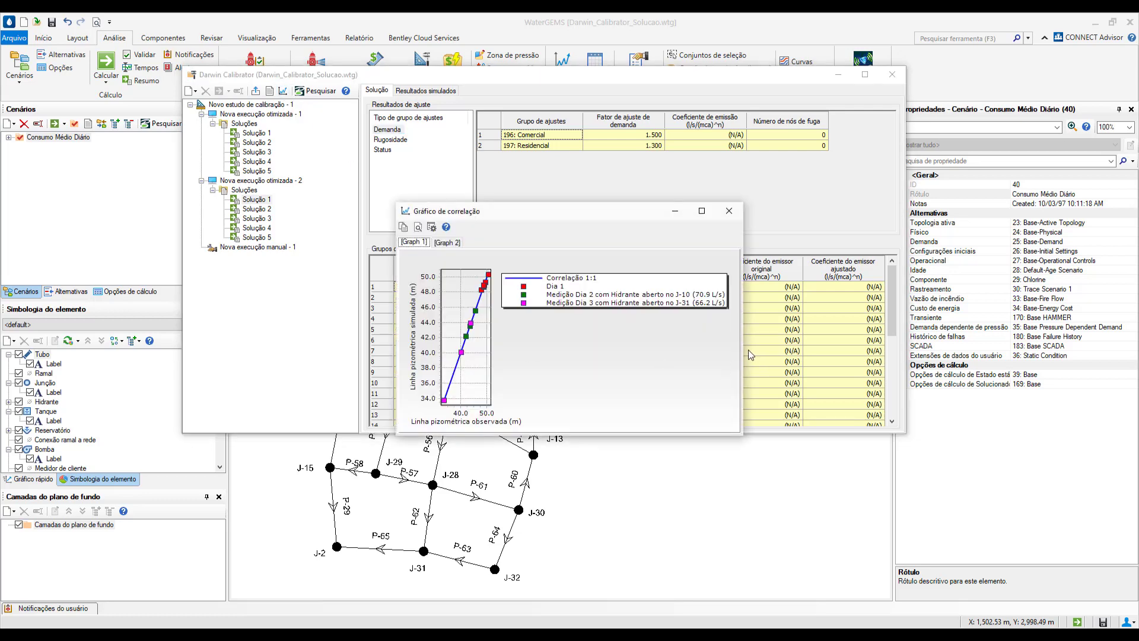
pyautogui.moveTo(743, 349); pyautogui.dragTo(814, 350)
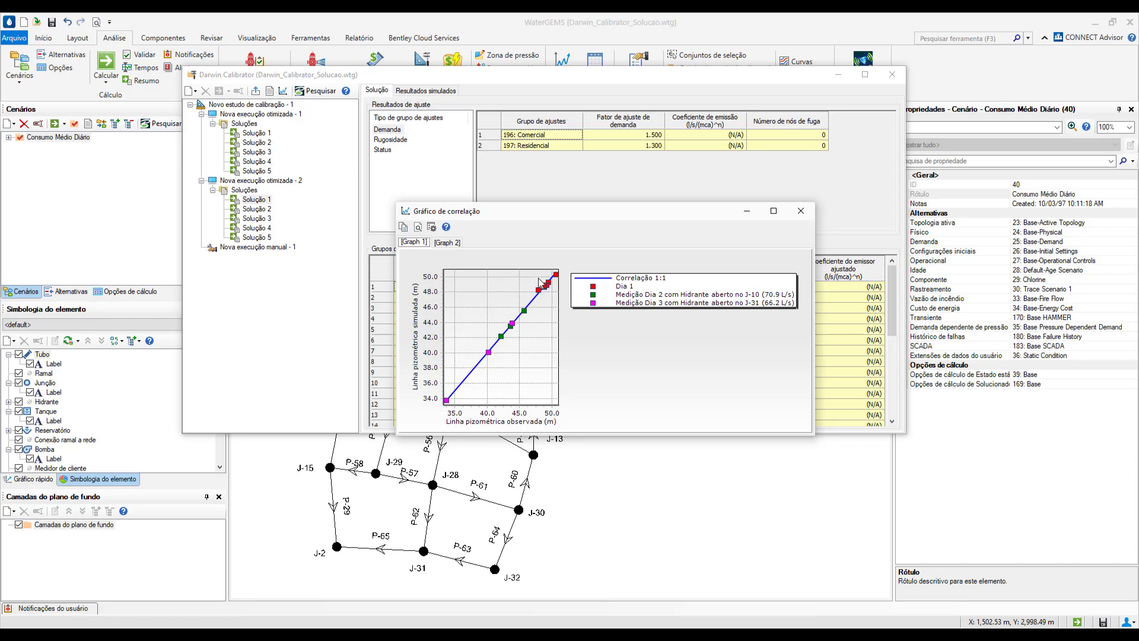
pyautogui.click(801, 211)
pyautogui.click(258, 134)
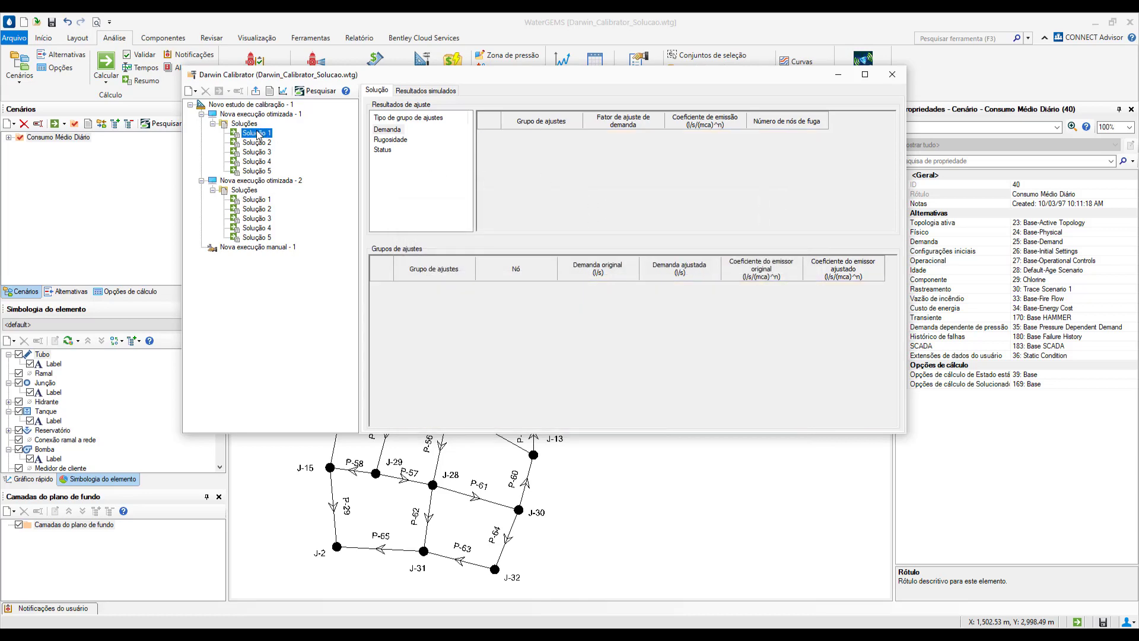
pyautogui.click(282, 90)
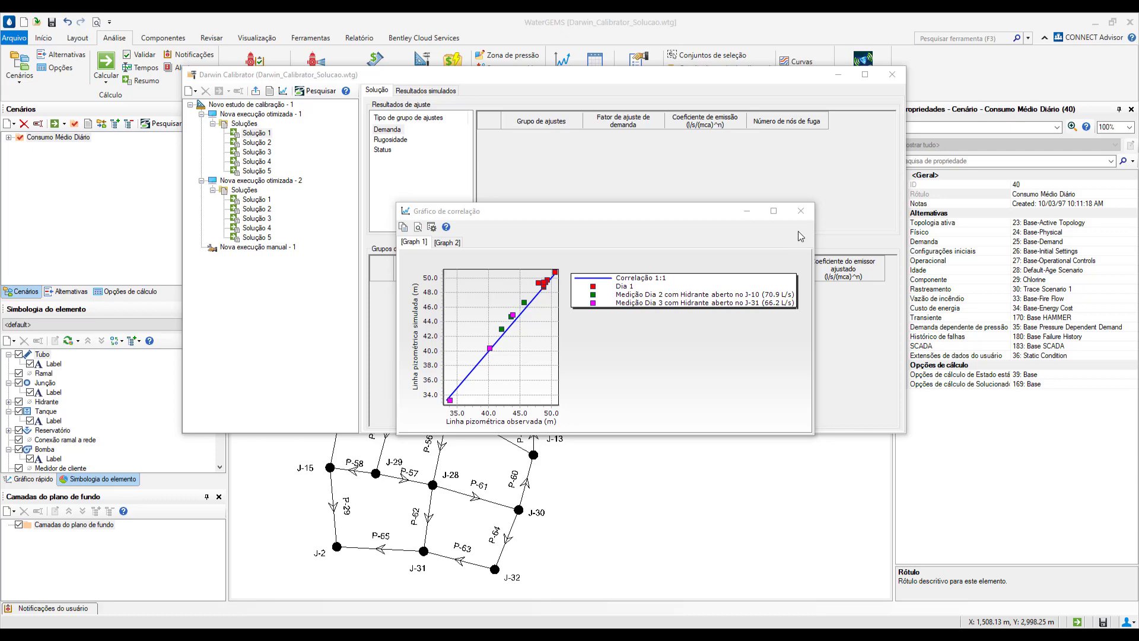
pyautogui.click(802, 212)
pyautogui.click(802, 212)
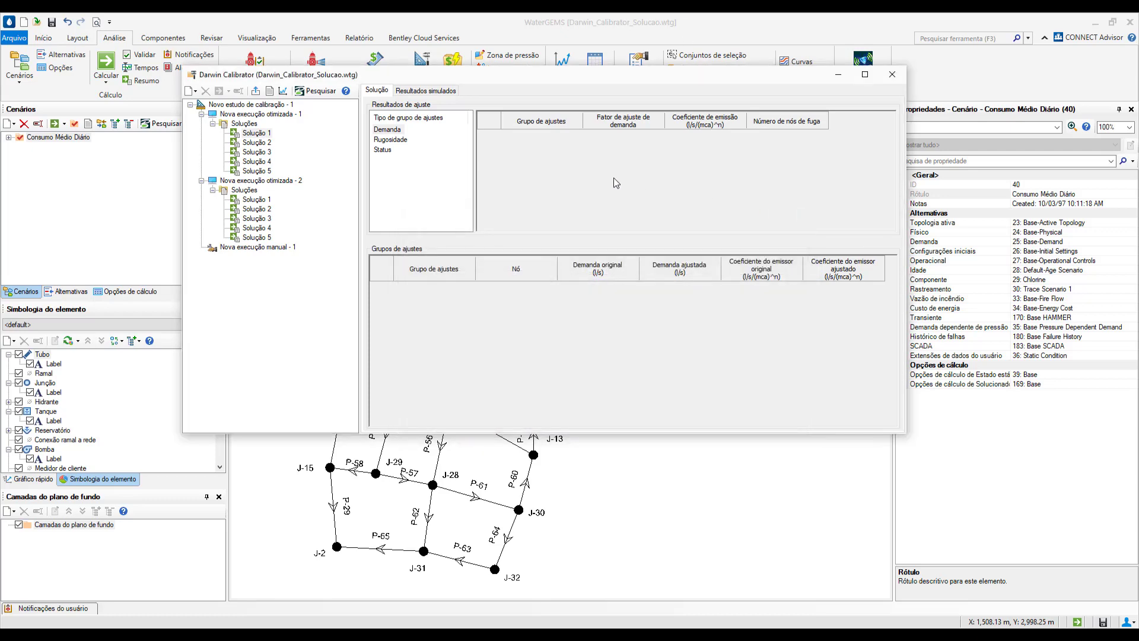
# - Compare the roughness adjustments of both runs' Solução 1 and recheck the demand adjustment factors for Nova execução otimizada - 2
pyautogui.click(389, 140)
pyautogui.click(262, 200)
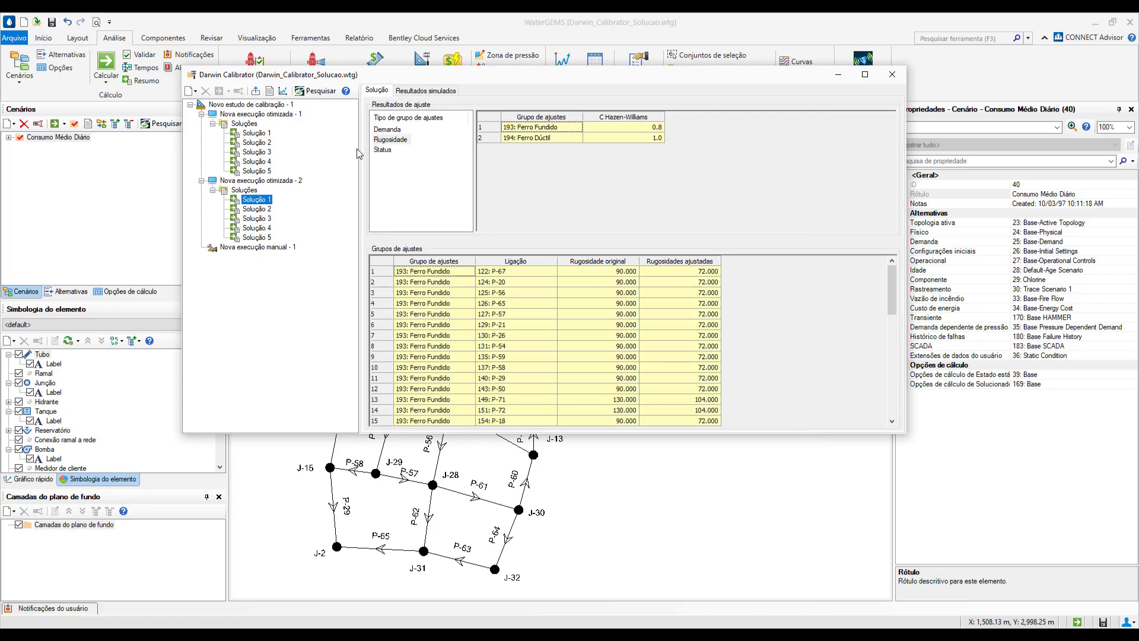
pyautogui.click(395, 131)
pyautogui.click(391, 141)
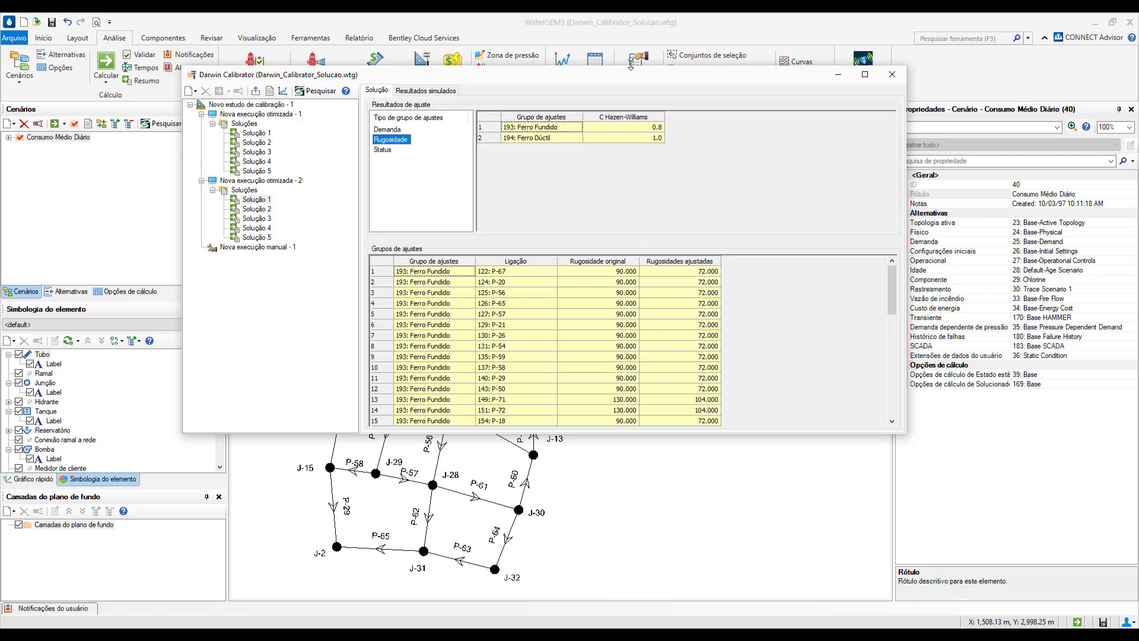
pyautogui.click(396, 132)
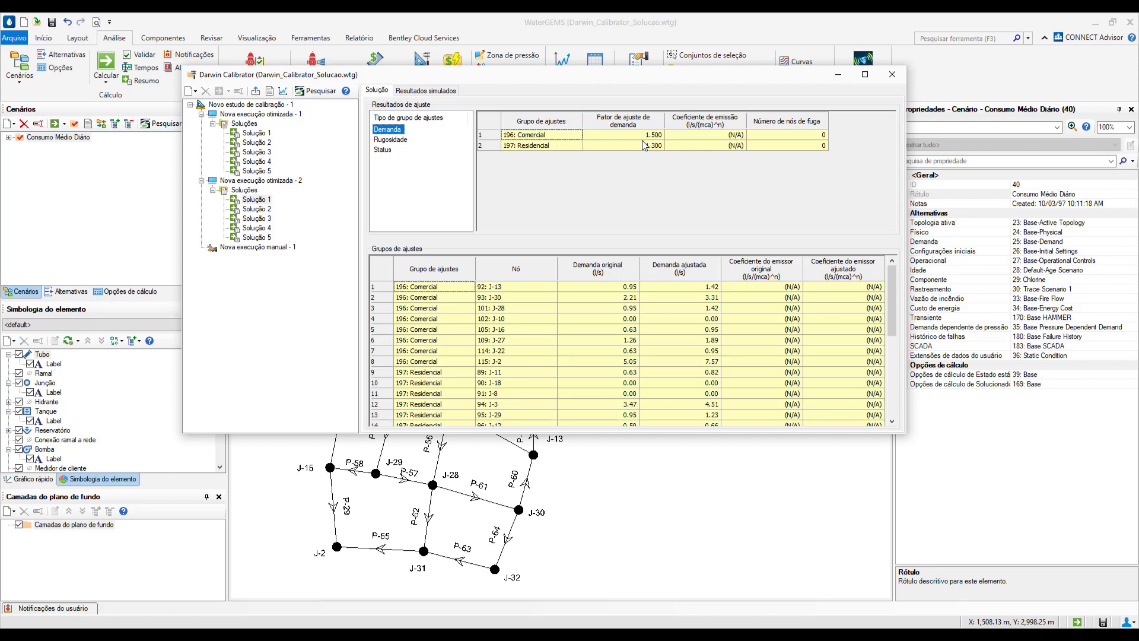
# - Examine the observed and simulated hydraulic grades and their differences at each junction for Solução 1 of Nova execução otimizada - 2
pyautogui.click(421, 94)
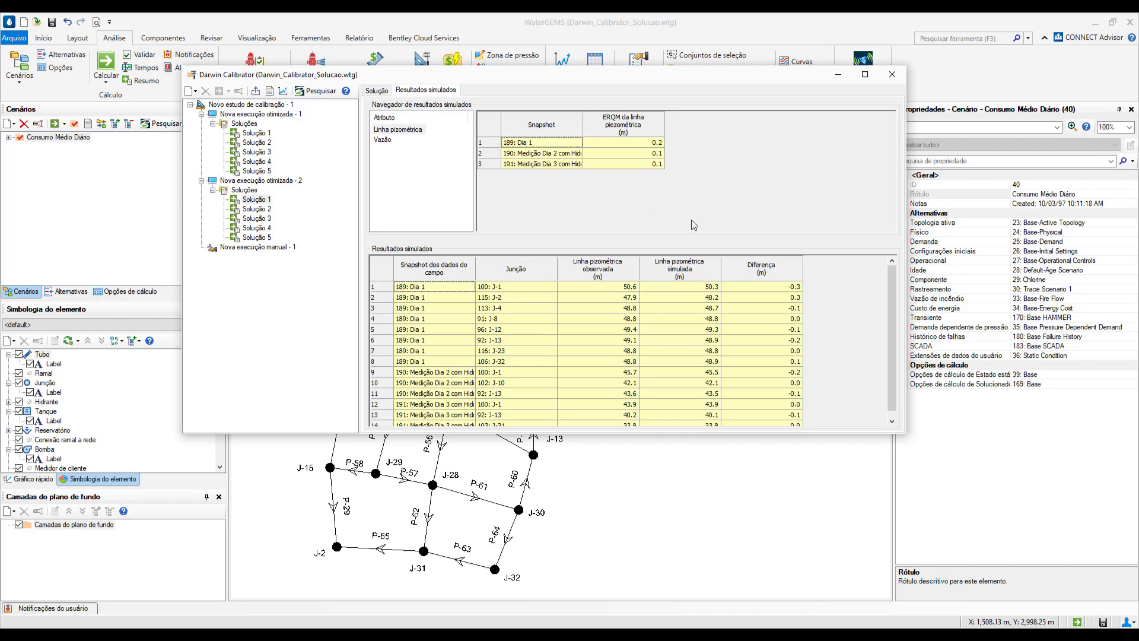
pyautogui.scroll(-1, 600, 337)
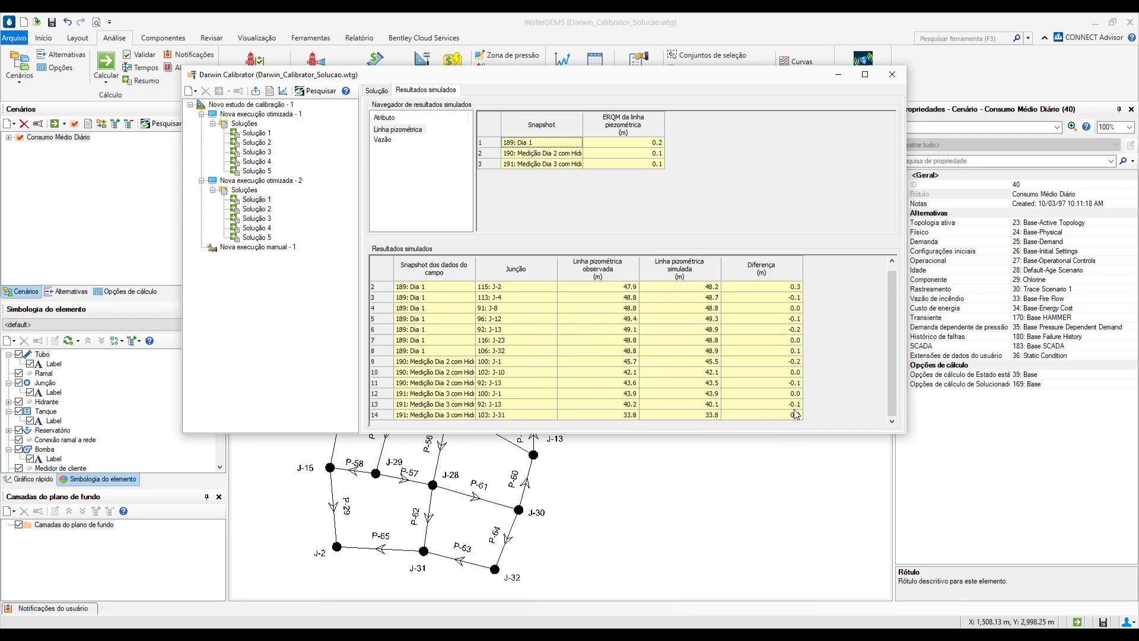